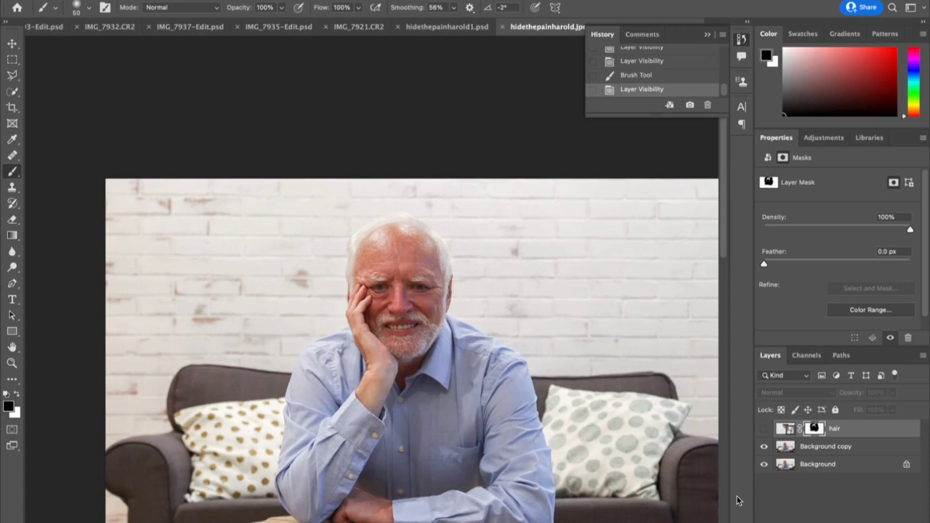
Step: Toggle the hair layer's visibility to compare the portrait with and without the added hair
{"action": "left_click", "coordinate": [766, 432]}
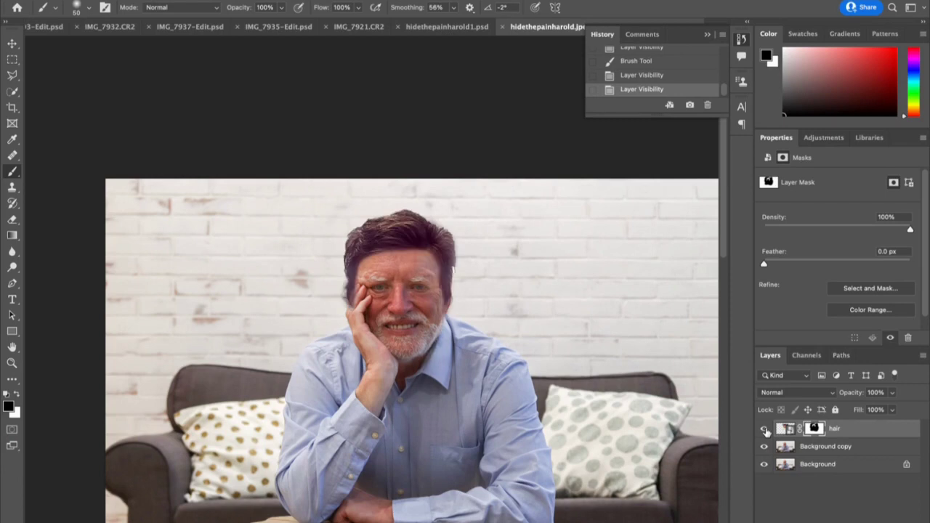
{"action": "left_click", "coordinate": [765, 432]}
{"action": "left_click", "coordinate": [765, 432]}
{"action": "left_click", "coordinate": [766, 433]}
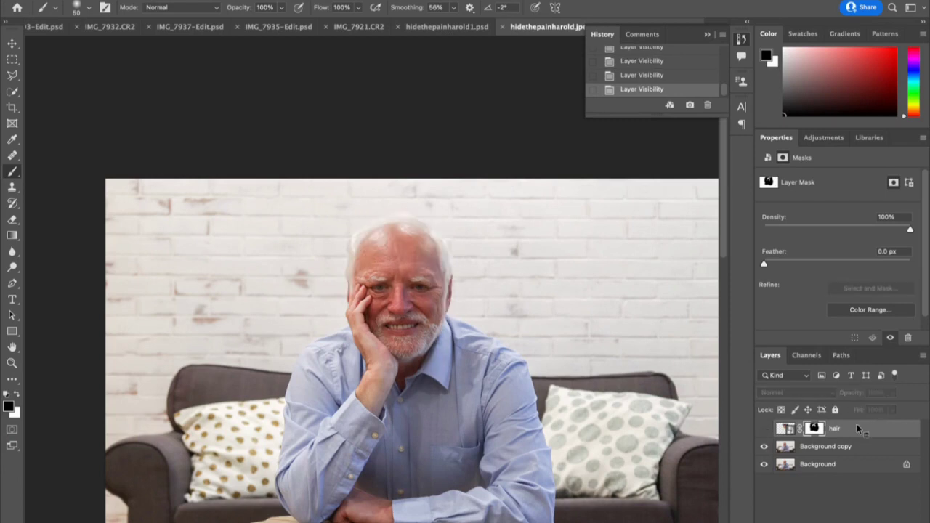
Step: Delete the existing hair layer from the document
{"action": "right_click", "coordinate": [856, 428]}
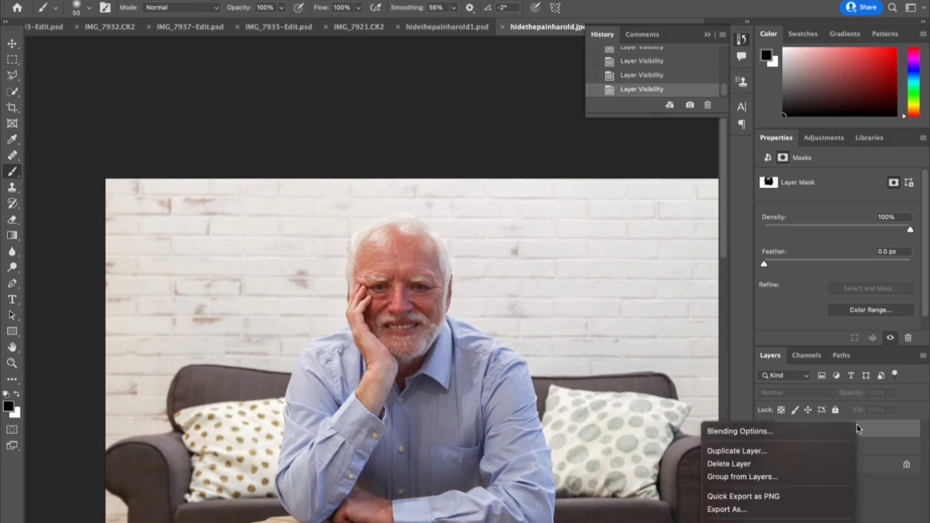
{"action": "left_click", "coordinate": [812, 463]}
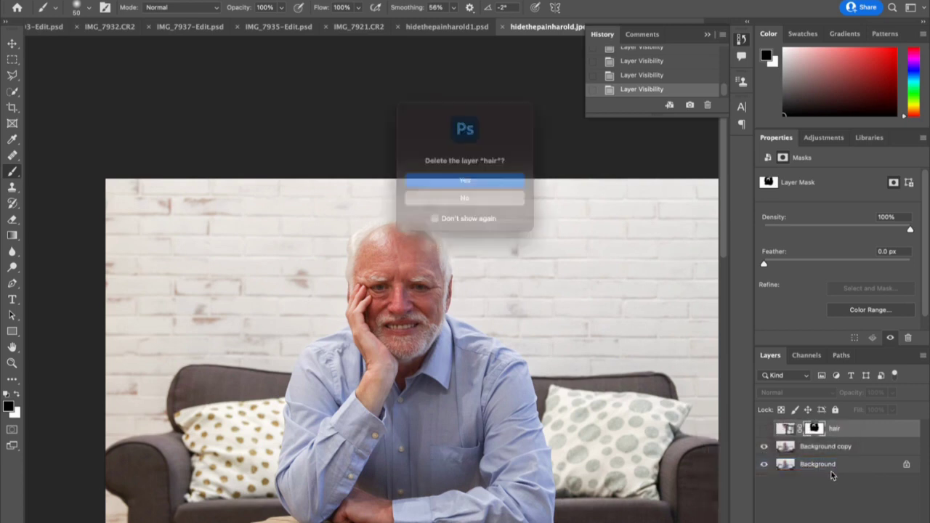
{"action": "left_click", "coordinate": [486, 183]}
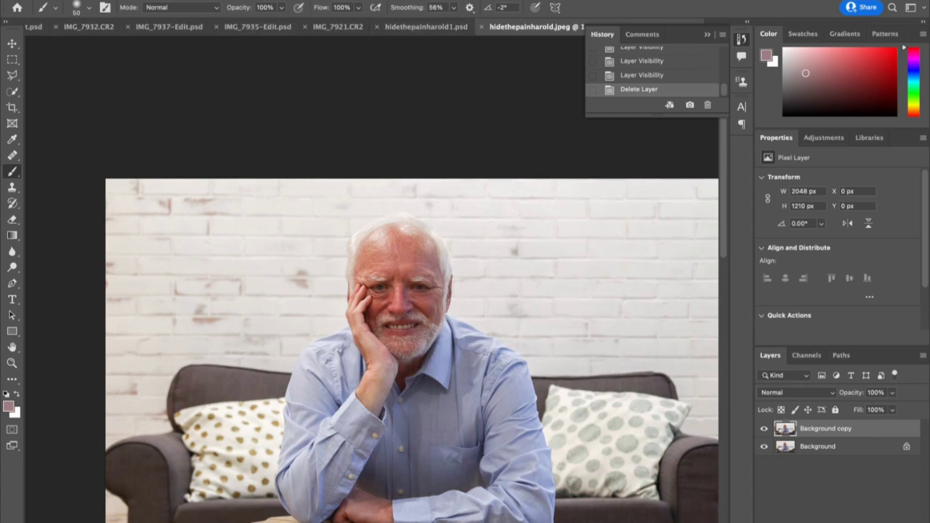
Step: Place hair.webp from Downloads as an embedded image and move it up over the man's head
{"action": "left_click", "coordinate": [94, 0]}
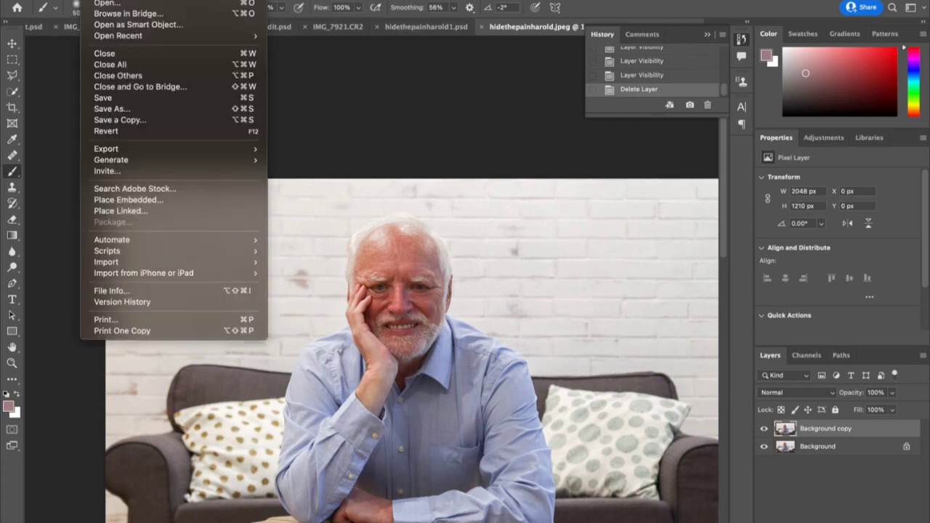
{"action": "left_click", "coordinate": [197, 200]}
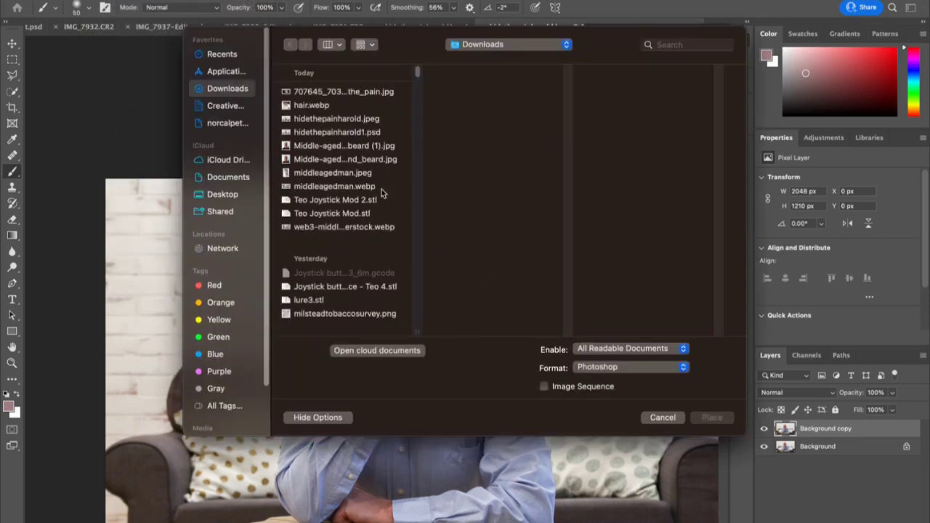
{"action": "left_click", "coordinate": [314, 107]}
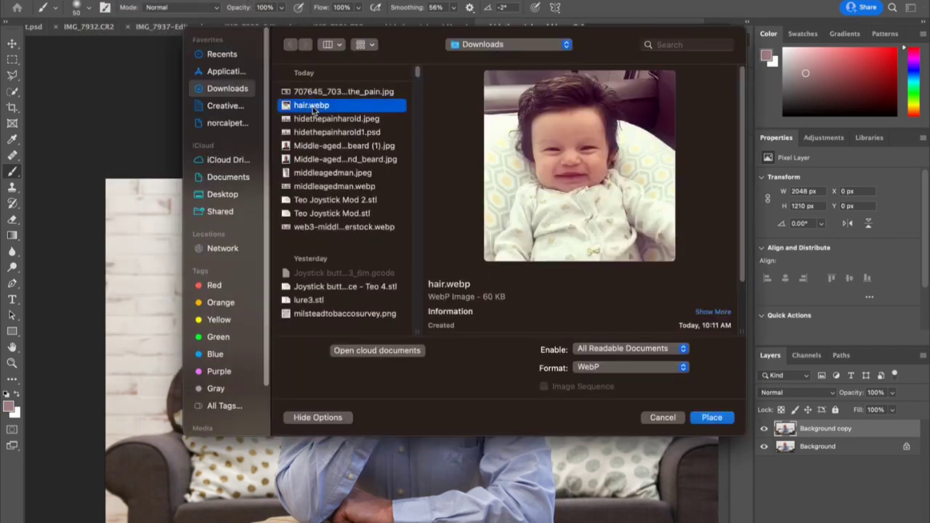
{"action": "left_click", "coordinate": [700, 418]}
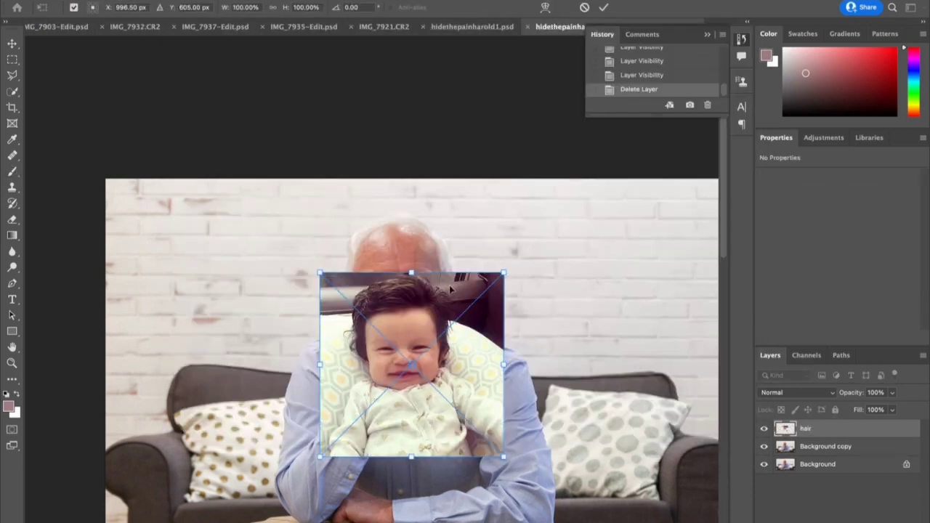
{"action": "left_click_drag", "start_coordinate": [416, 330], "coordinate": [416, 256]}
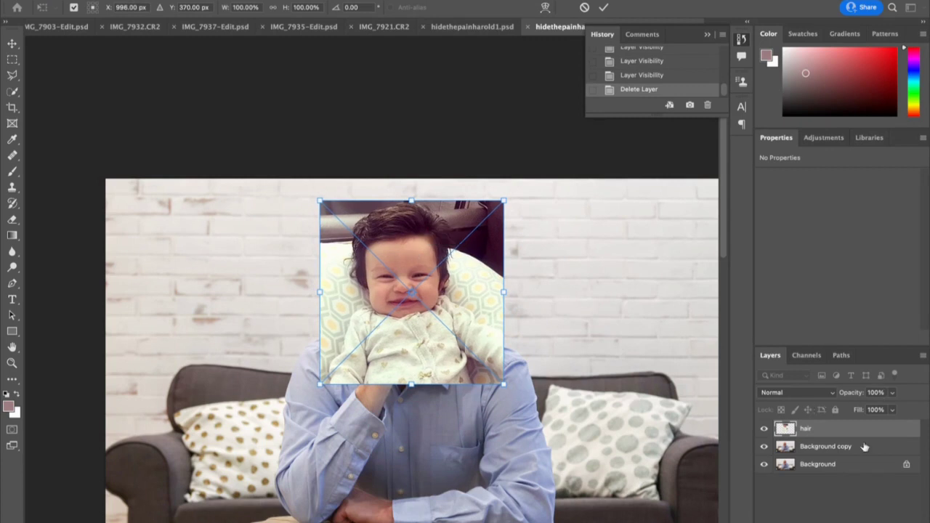
Step: Lower the placed hair layer's opacity to 51% so the man's face shows through for alignment
{"action": "left_click", "coordinate": [893, 393]}
{"action": "left_click", "coordinate": [893, 394]}
{"action": "left_click", "coordinate": [893, 394]}
{"action": "left_click", "coordinate": [894, 394]}
{"action": "left_click", "coordinate": [893, 395]}
{"action": "left_click_drag", "start_coordinate": [895, 410], "coordinate": [865, 408]}
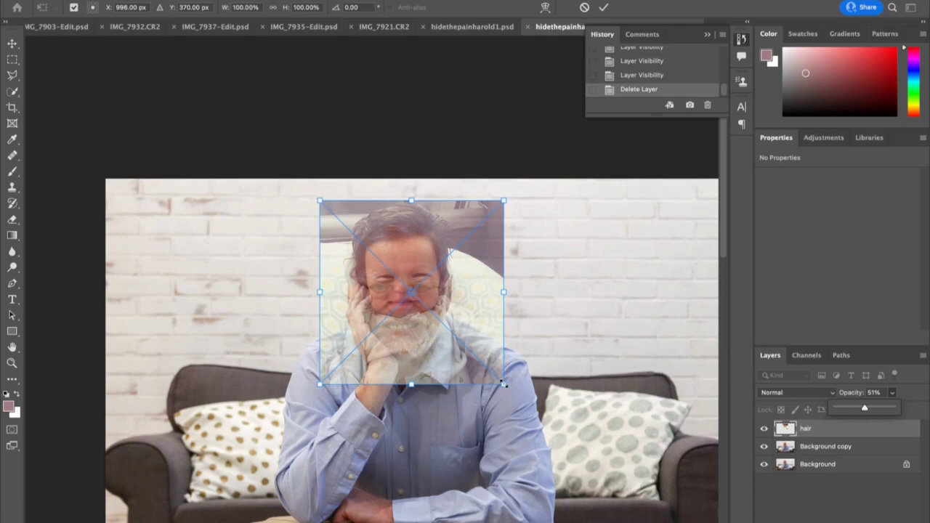
Step: Scale the placed photo to about 119% width and 121% height, align it with the man's face, and rotate it to -1.29°
{"action": "left_click_drag", "start_coordinate": [504, 383], "coordinate": [541, 421]}
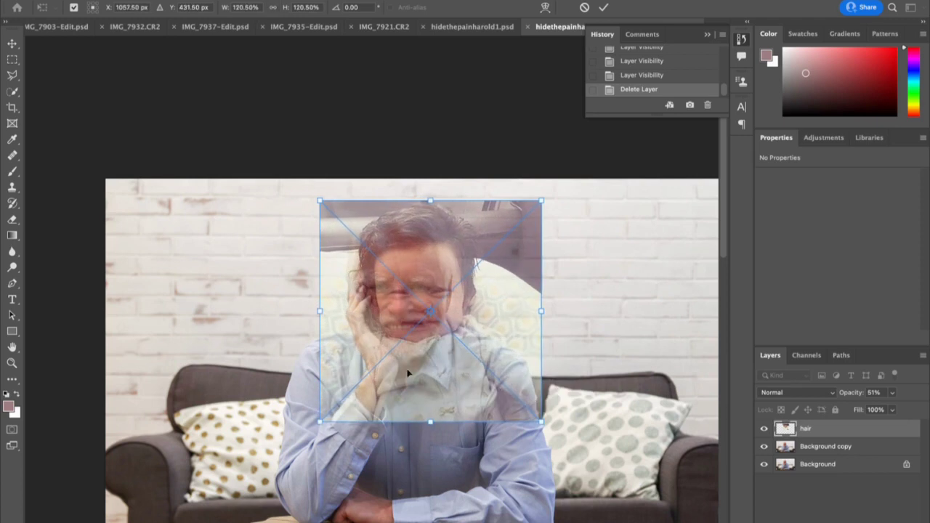
{"action": "left_click_drag", "start_coordinate": [407, 373], "coordinate": [388, 372]}
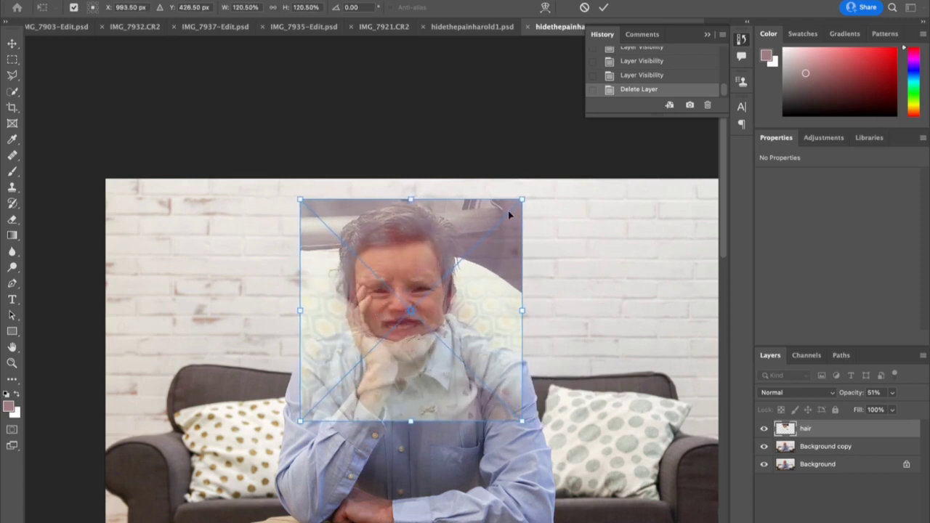
{"action": "mouse_move", "coordinate": [521, 201]}
{"action": "left_mouse_down"}
{"action": "mouse_move", "coordinate": [529, 193]}
{"action": "mouse_move", "coordinate": [517, 200]}
{"action": "left_mouse_up"}
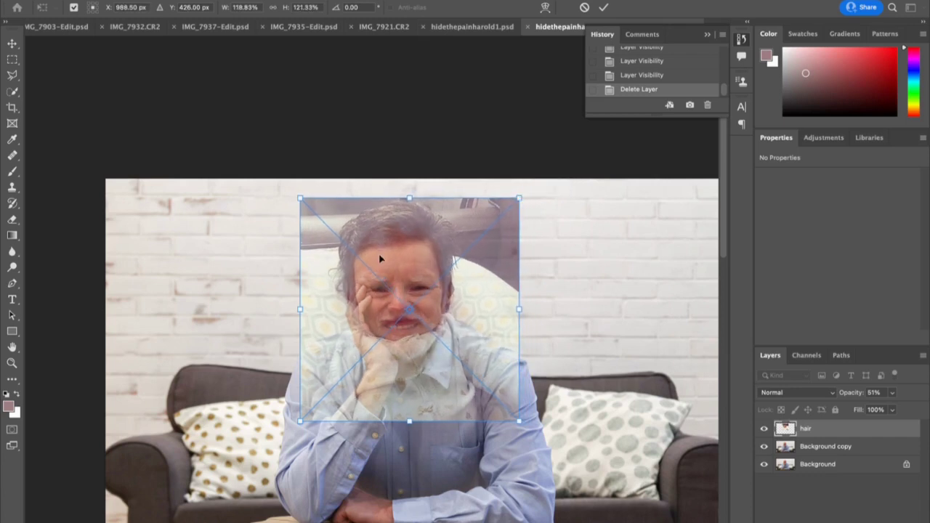
{"action": "mouse_move", "coordinate": [388, 262]}
{"action": "left_mouse_down"}
{"action": "mouse_move", "coordinate": [386, 250]}
{"action": "mouse_move", "coordinate": [381, 258]}
{"action": "left_mouse_up"}
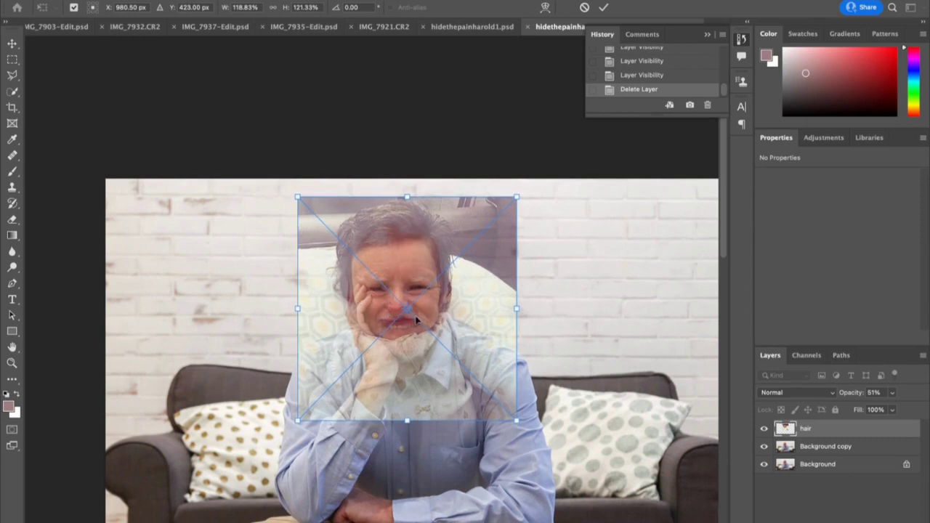
{"action": "left_click_drag", "start_coordinate": [400, 289], "coordinate": [403, 289]}
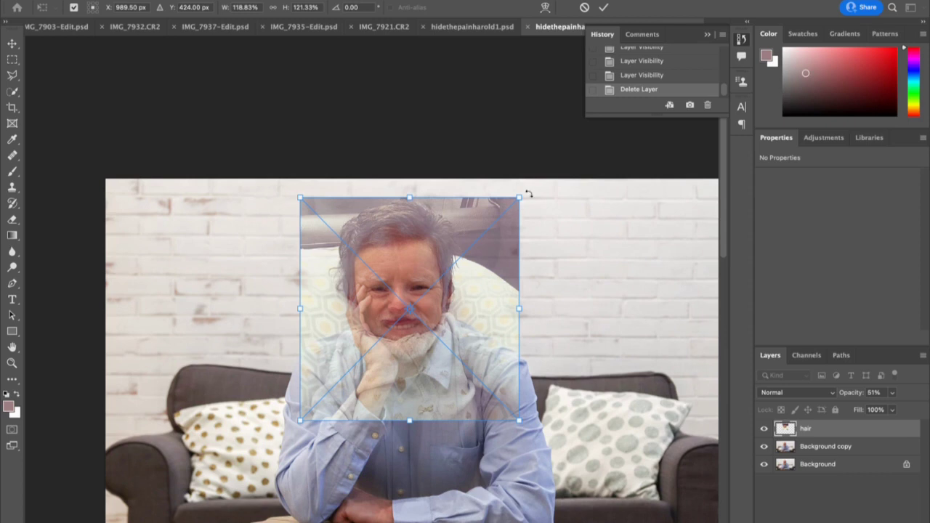
{"action": "mouse_move", "coordinate": [526, 188]}
{"action": "left_mouse_down"}
{"action": "mouse_move", "coordinate": [537, 190]}
{"action": "mouse_move", "coordinate": [507, 171]}
{"action": "mouse_move", "coordinate": [524, 187]}
{"action": "left_mouse_up"}
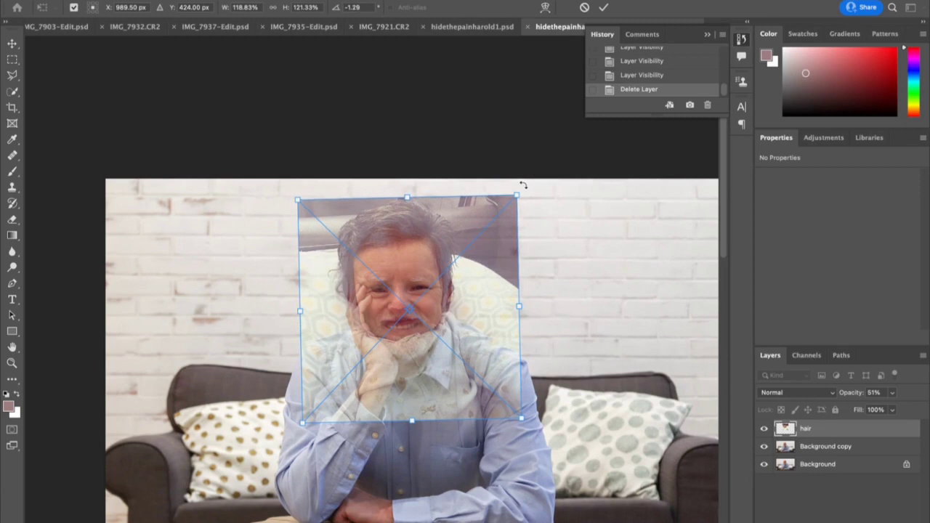
Step: Restore the hair layer's opacity to 100% and commit the placement
{"action": "left_click", "coordinate": [893, 393]}
{"action": "mouse_move", "coordinate": [887, 409]}
{"action": "left_mouse_down"}
{"action": "mouse_move", "coordinate": [905, 411]}
{"action": "mouse_move", "coordinate": [877, 414]}
{"action": "mouse_move", "coordinate": [889, 413]}
{"action": "left_mouse_up"}
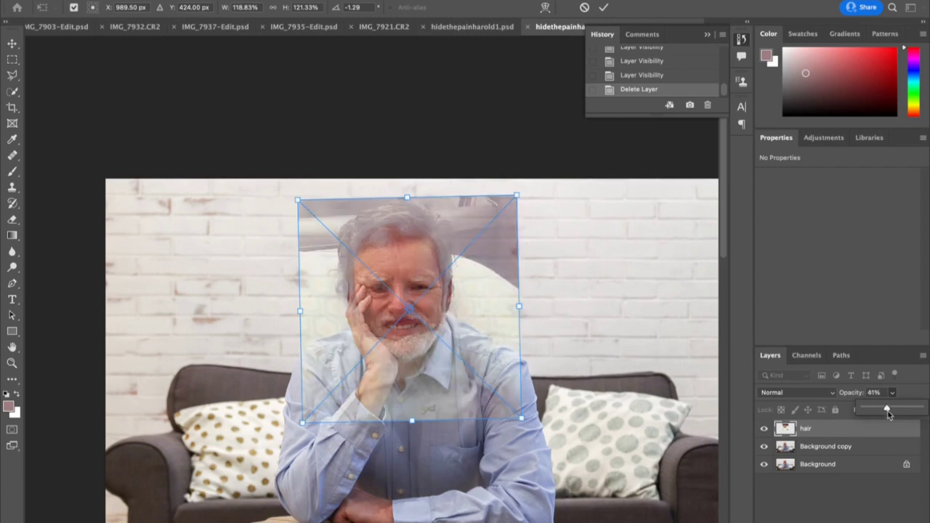
{"action": "left_click_drag", "start_coordinate": [890, 409], "coordinate": [926, 410]}
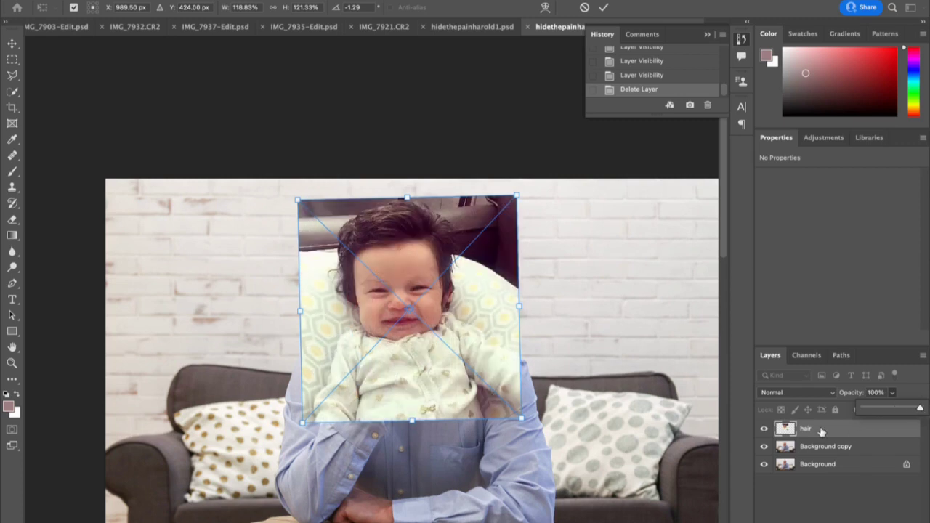
{"action": "left_click", "coordinate": [602, 9]}
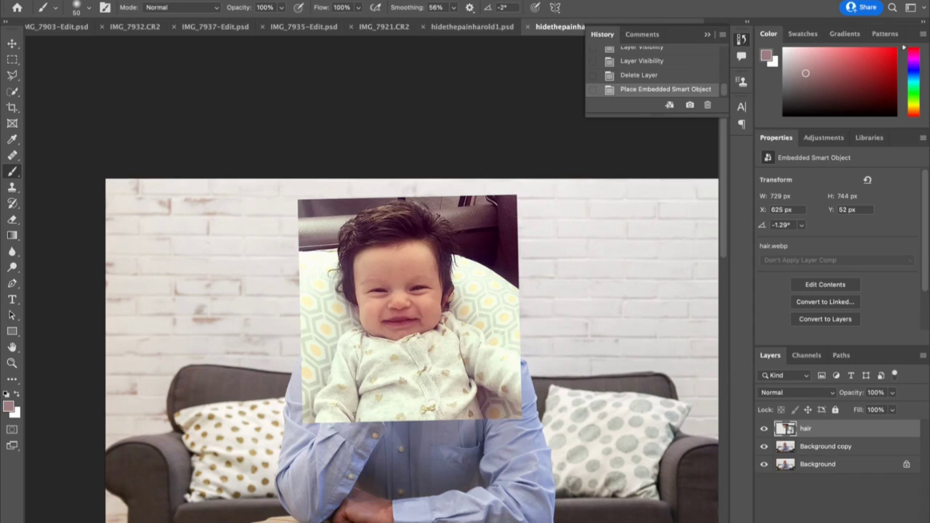
Step: Add a layer mask to the hair layer and paint black over the baby's face, clothes and outer background, enlarging the brush to 200 px
{"action": "left_click", "coordinate": [824, 521]}
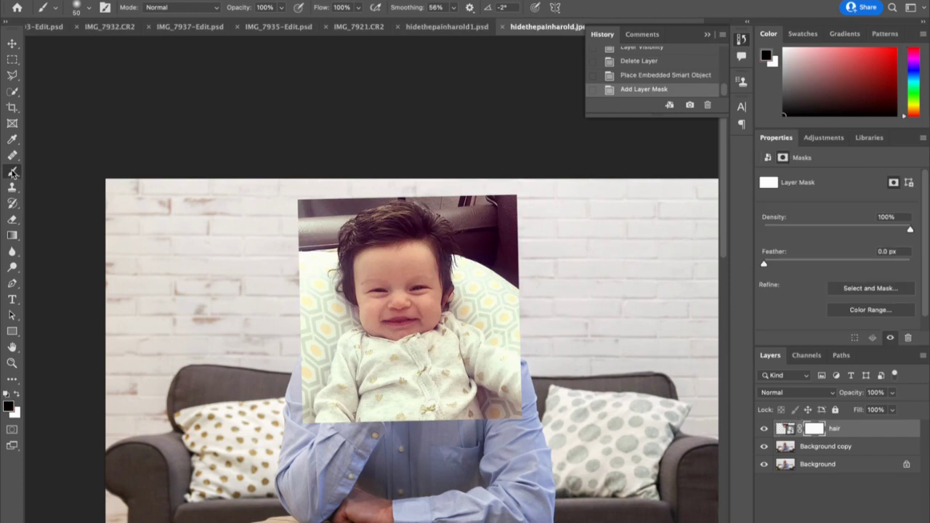
{"action": "left_click", "coordinate": [281, 10]}
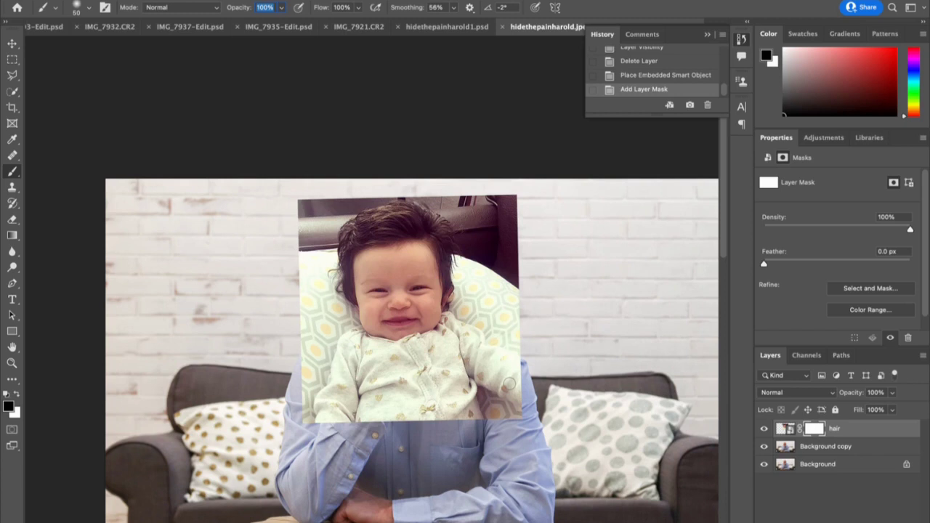
{"action": "left_click_drag", "start_coordinate": [521, 387], "coordinate": [506, 427]}
{"action": "mouse_move", "coordinate": [516, 377]}
{"action": "left_mouse_down"}
{"action": "mouse_move", "coordinate": [529, 341]}
{"action": "mouse_move", "coordinate": [515, 398]}
{"action": "mouse_move", "coordinate": [530, 363]}
{"action": "mouse_move", "coordinate": [494, 369]}
{"action": "mouse_move", "coordinate": [501, 356]}
{"action": "mouse_move", "coordinate": [485, 367]}
{"action": "mouse_move", "coordinate": [519, 323]}
{"action": "mouse_move", "coordinate": [512, 361]}
{"action": "mouse_move", "coordinate": [425, 411]}
{"action": "mouse_move", "coordinate": [302, 407]}
{"action": "mouse_move", "coordinate": [287, 369]}
{"action": "mouse_move", "coordinate": [355, 385]}
{"action": "mouse_move", "coordinate": [442, 370]}
{"action": "mouse_move", "coordinate": [443, 378]}
{"action": "mouse_move", "coordinate": [476, 364]}
{"action": "mouse_move", "coordinate": [385, 372]}
{"action": "mouse_move", "coordinate": [401, 284]}
{"action": "mouse_move", "coordinate": [381, 287]}
{"action": "mouse_move", "coordinate": [421, 280]}
{"action": "mouse_move", "coordinate": [440, 333]}
{"action": "mouse_move", "coordinate": [488, 325]}
{"action": "mouse_move", "coordinate": [471, 332]}
{"action": "mouse_move", "coordinate": [502, 293]}
{"action": "mouse_move", "coordinate": [508, 266]}
{"action": "mouse_move", "coordinate": [502, 194]}
{"action": "mouse_move", "coordinate": [520, 271]}
{"action": "mouse_move", "coordinate": [517, 234]}
{"action": "mouse_move", "coordinate": [512, 248]}
{"action": "mouse_move", "coordinate": [473, 182]}
{"action": "mouse_move", "coordinate": [417, 166]}
{"action": "mouse_move", "coordinate": [316, 181]}
{"action": "mouse_move", "coordinate": [299, 211]}
{"action": "mouse_move", "coordinate": [323, 360]}
{"action": "mouse_move", "coordinate": [348, 363]}
{"action": "mouse_move", "coordinate": [323, 331]}
{"action": "mouse_move", "coordinate": [358, 354]}
{"action": "mouse_move", "coordinate": [349, 315]}
{"action": "mouse_move", "coordinate": [346, 349]}
{"action": "mouse_move", "coordinate": [356, 356]}
{"action": "mouse_move", "coordinate": [337, 294]}
{"action": "mouse_move", "coordinate": [347, 262]}
{"action": "mouse_move", "coordinate": [333, 216]}
{"action": "mouse_move", "coordinate": [343, 311]}
{"action": "left_mouse_up"}
{"action": "key", "text": "]"}
{"action": "key", "text": "]"}
{"action": "key", "text": "]"}
{"action": "key", "text": "]"}
{"action": "key", "text": "]"}
{"action": "key", "text": "]"}
{"action": "key", "text": "]"}
{"action": "key", "text": "]"}
Step: Mask out more of the leftover background around the hair with a 90 px black brush
{"action": "key", "text": "x"}
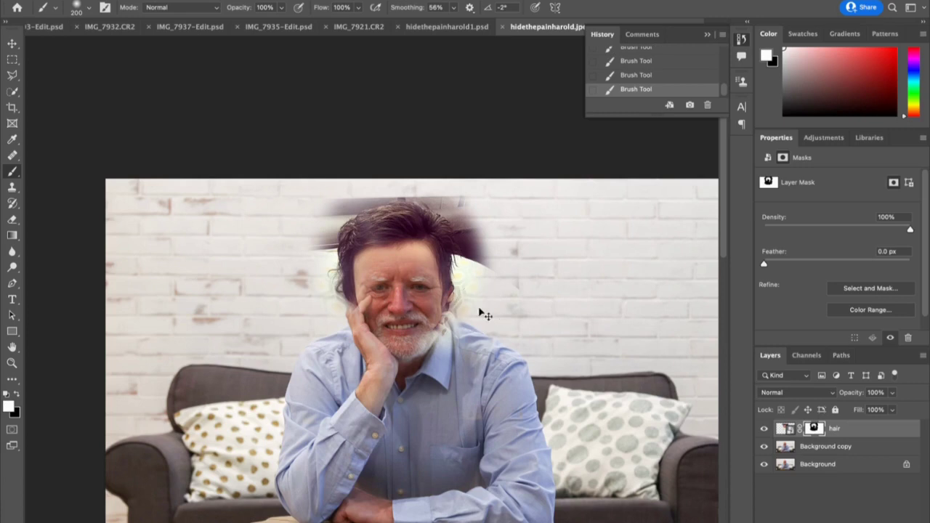
{"action": "key", "text": "super+plus"}
{"action": "key", "text": "super+plus"}
{"action": "key", "text": "super+plus"}
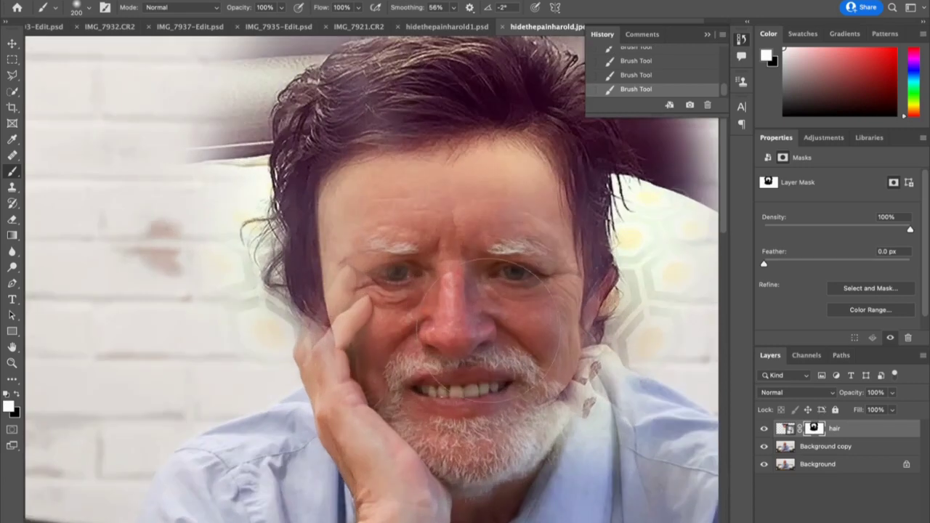
{"action": "scroll", "coordinate": [487, 333], "scroll_direction": "up", "scroll_amount": 5}
{"action": "scroll", "coordinate": [488, 333], "scroll_direction": "right", "scroll_amount": 3}
{"action": "key", "text": "bracketleft"}
{"action": "key", "text": "bracketleft"}
{"action": "key", "text": "bracketleft"}
{"action": "key", "text": "bracketleft"}
{"action": "key", "text": "bracketleft"}
{"action": "left_click", "coordinate": [592, 311]}
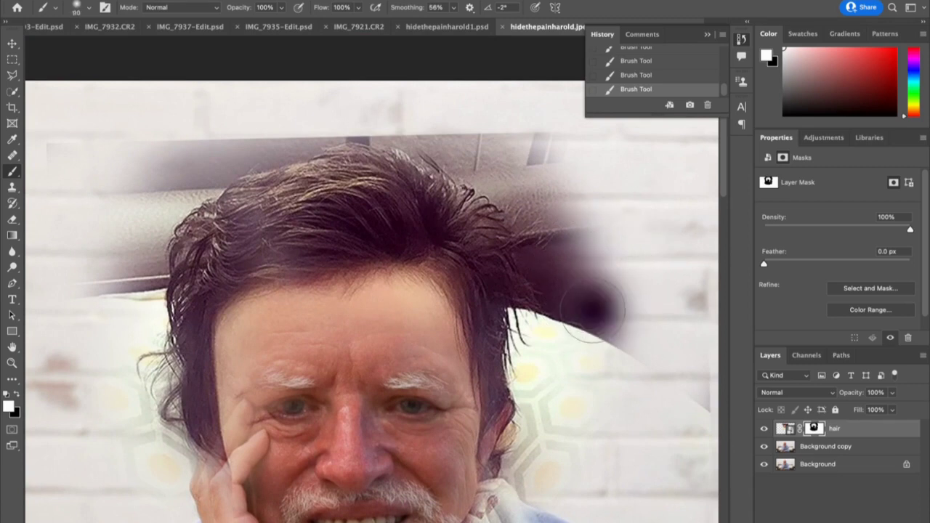
{"action": "key", "text": "x"}
{"action": "mouse_move", "coordinate": [579, 331]}
{"action": "left_mouse_down"}
{"action": "mouse_move", "coordinate": [580, 212]}
{"action": "mouse_move", "coordinate": [557, 168]}
{"action": "mouse_move", "coordinate": [485, 119]}
{"action": "mouse_move", "coordinate": [544, 143]}
{"action": "mouse_move", "coordinate": [452, 104]}
{"action": "mouse_move", "coordinate": [246, 118]}
{"action": "mouse_move", "coordinate": [245, 129]}
{"action": "mouse_move", "coordinate": [149, 165]}
{"action": "mouse_move", "coordinate": [118, 231]}
{"action": "mouse_move", "coordinate": [108, 334]}
{"action": "mouse_move", "coordinate": [114, 280]}
{"action": "mouse_move", "coordinate": [129, 260]}
{"action": "mouse_move", "coordinate": [127, 291]}
{"action": "mouse_move", "coordinate": [114, 297]}
{"action": "mouse_move", "coordinate": [108, 319]}
{"action": "mouse_move", "coordinate": [77, 321]}
{"action": "mouse_move", "coordinate": [64, 386]}
{"action": "mouse_move", "coordinate": [58, 374]}
{"action": "mouse_move", "coordinate": [61, 393]}
{"action": "mouse_move", "coordinate": [77, 371]}
{"action": "mouse_move", "coordinate": [114, 462]}
{"action": "mouse_move", "coordinate": [165, 484]}
{"action": "mouse_move", "coordinate": [160, 461]}
{"action": "left_mouse_up"}
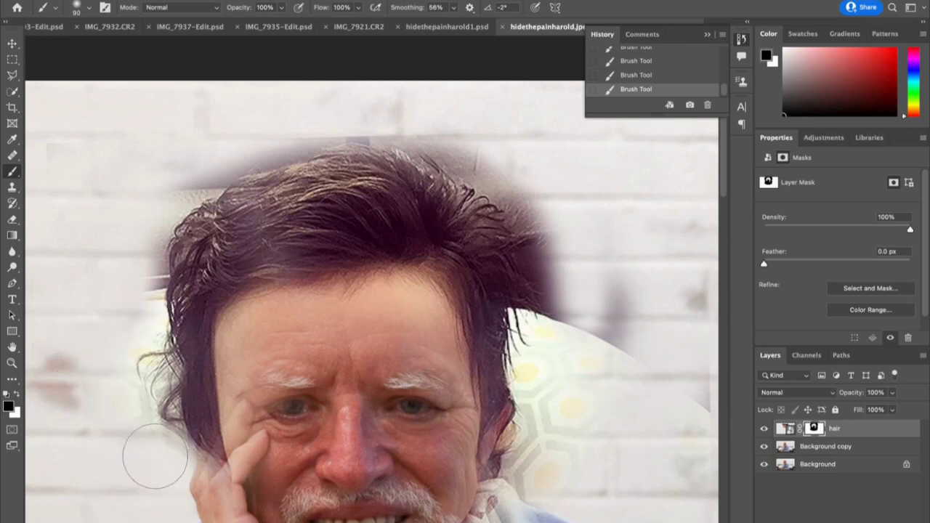
{"action": "mouse_move", "coordinate": [538, 489]}
{"action": "left_mouse_down"}
{"action": "mouse_move", "coordinate": [553, 427]}
{"action": "mouse_move", "coordinate": [544, 395]}
{"action": "mouse_move", "coordinate": [563, 339]}
{"action": "mouse_move", "coordinate": [604, 321]}
{"action": "mouse_move", "coordinate": [599, 402]}
{"action": "mouse_move", "coordinate": [586, 363]}
{"action": "mouse_move", "coordinate": [552, 345]}
{"action": "mouse_move", "coordinate": [582, 335]}
{"action": "mouse_move", "coordinate": [655, 392]}
{"action": "mouse_move", "coordinate": [690, 393]}
{"action": "mouse_move", "coordinate": [675, 190]}
{"action": "left_mouse_up"}
{"action": "mouse_move", "coordinate": [638, 279]}
{"action": "left_mouse_down"}
{"action": "mouse_move", "coordinate": [592, 308]}
{"action": "mouse_move", "coordinate": [570, 306]}
{"action": "mouse_move", "coordinate": [576, 276]}
{"action": "left_mouse_up"}
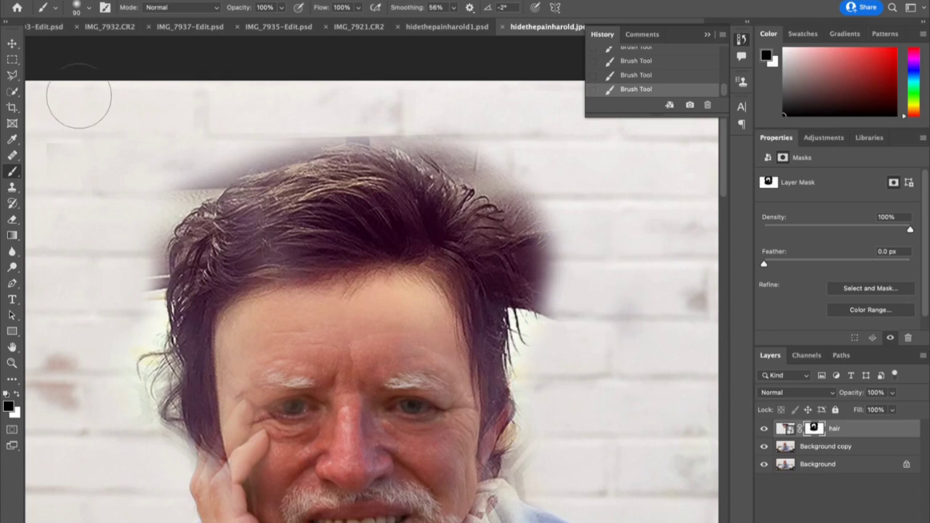
Step: Select the dark hair around the forehead and down both sides with the Quick Selection tool, starting a new selection at 45 px
{"action": "left_click", "coordinate": [12, 93]}
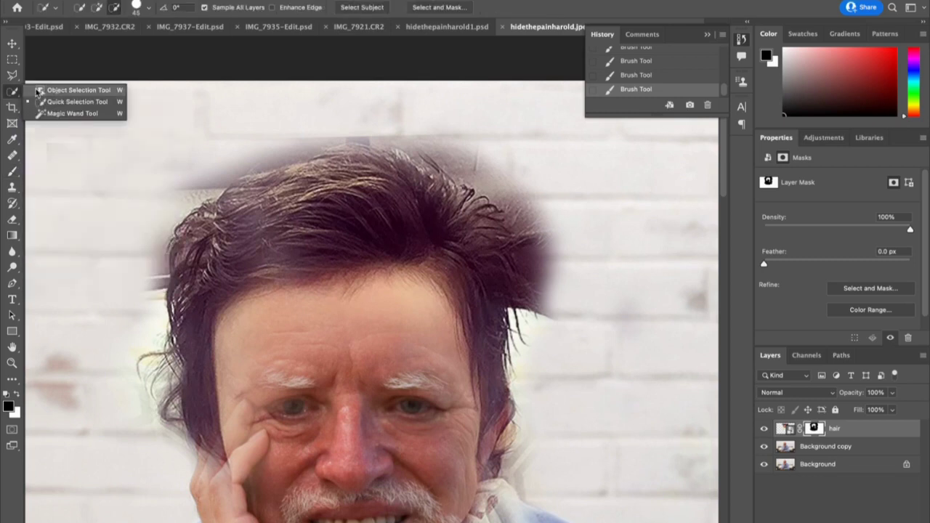
{"action": "left_click", "coordinate": [38, 90]}
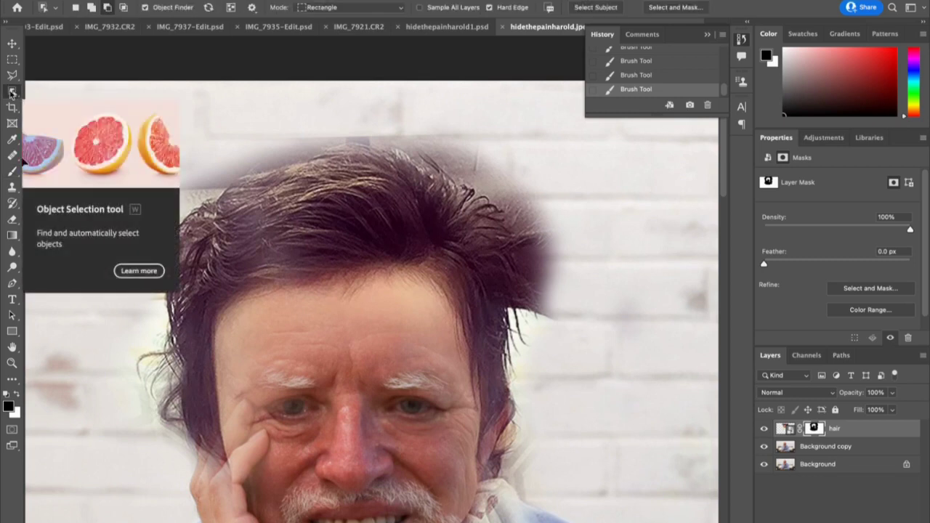
{"action": "left_click", "coordinate": [12, 92]}
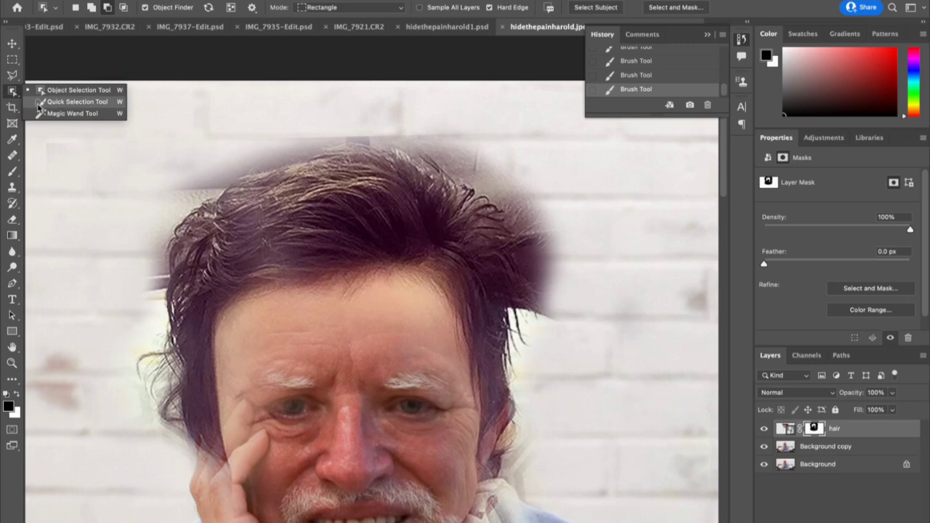
{"action": "left_click", "coordinate": [40, 102]}
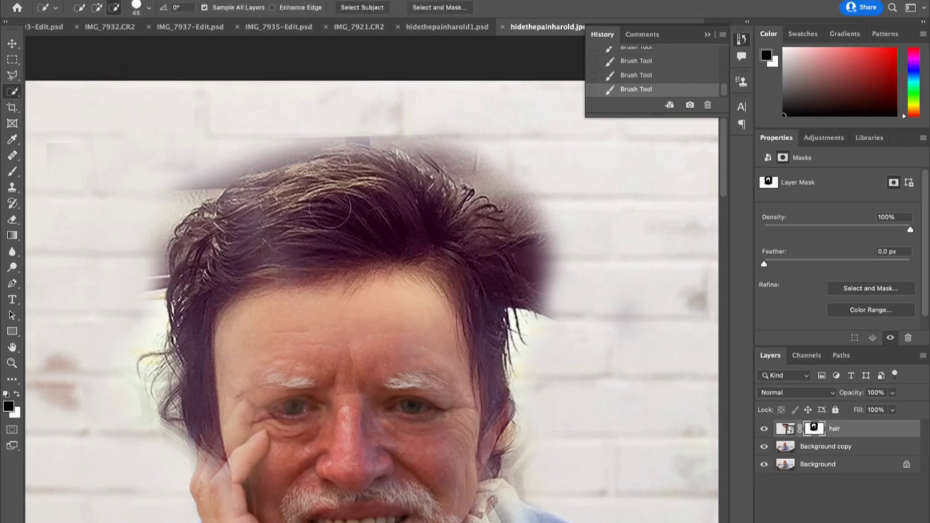
{"action": "left_click", "coordinate": [79, 9]}
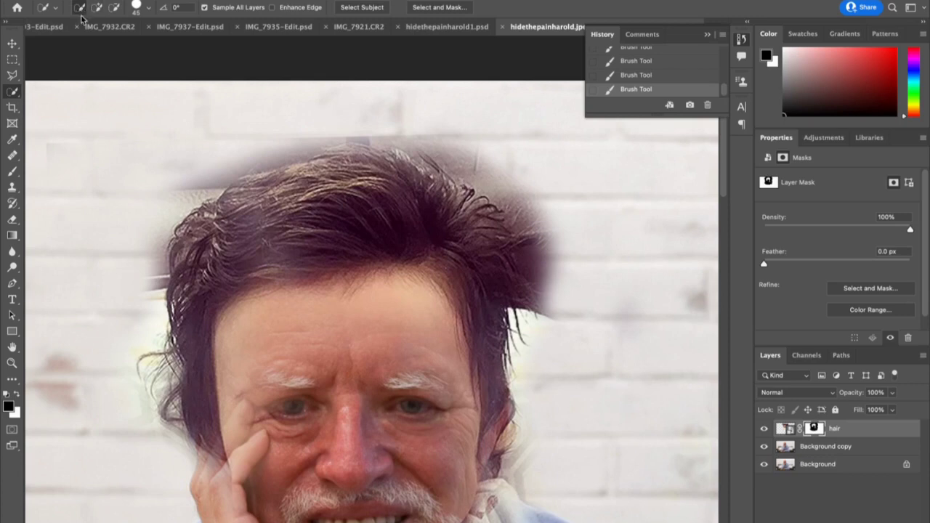
{"action": "mouse_move", "coordinate": [288, 160]}
{"action": "left_mouse_down"}
{"action": "mouse_move", "coordinate": [347, 216]}
{"action": "mouse_move", "coordinate": [229, 247]}
{"action": "mouse_move", "coordinate": [360, 211]}
{"action": "mouse_move", "coordinate": [403, 211]}
{"action": "mouse_move", "coordinate": [382, 193]}
{"action": "mouse_move", "coordinate": [343, 196]}
{"action": "left_mouse_up"}
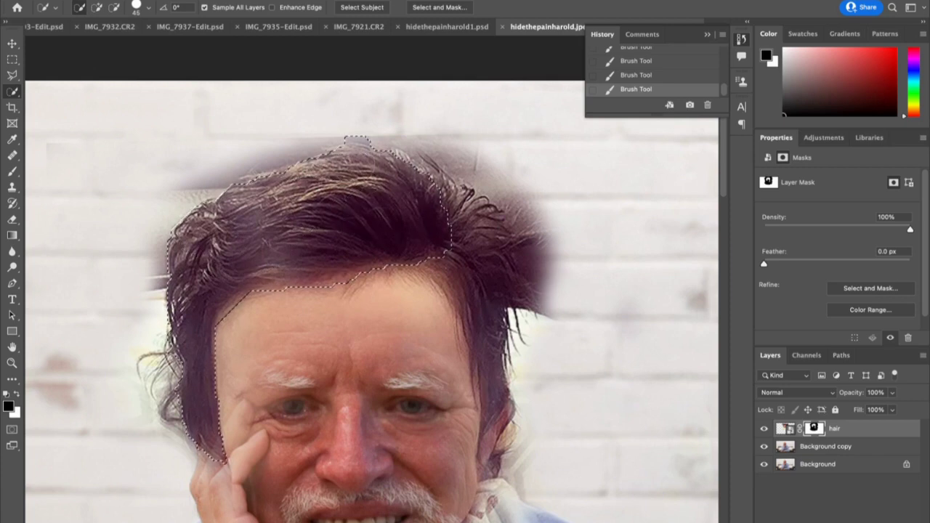
{"action": "left_click_drag", "start_coordinate": [399, 195], "coordinate": [465, 212]}
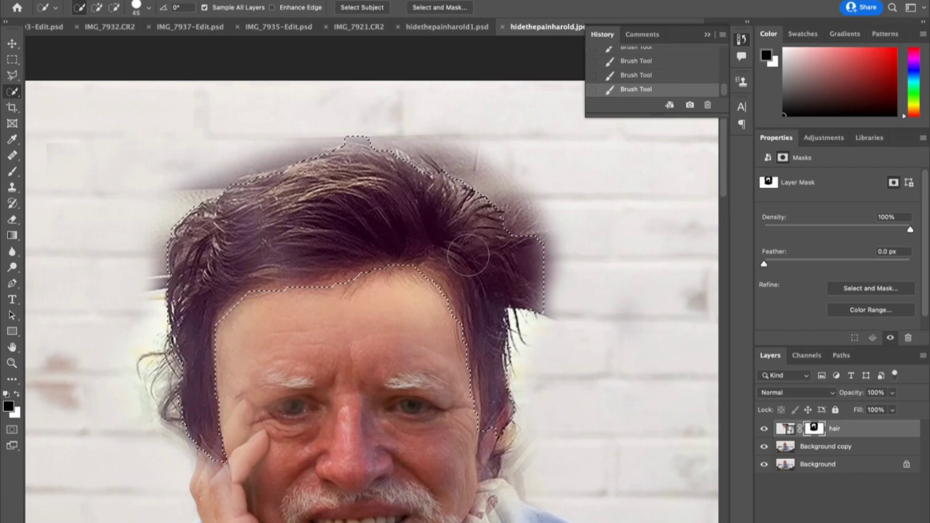
{"action": "left_click_drag", "start_coordinate": [469, 256], "coordinate": [469, 255]}
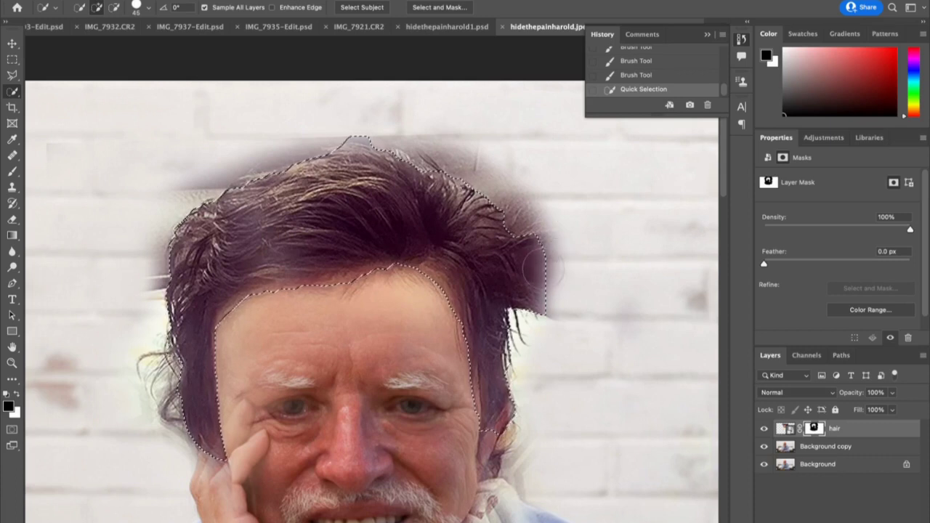
Step: Subtract the dark background patch beside the hair on the image's right from the selection with the 45 px Quick Selection brush
{"action": "key", "text": "alt"}
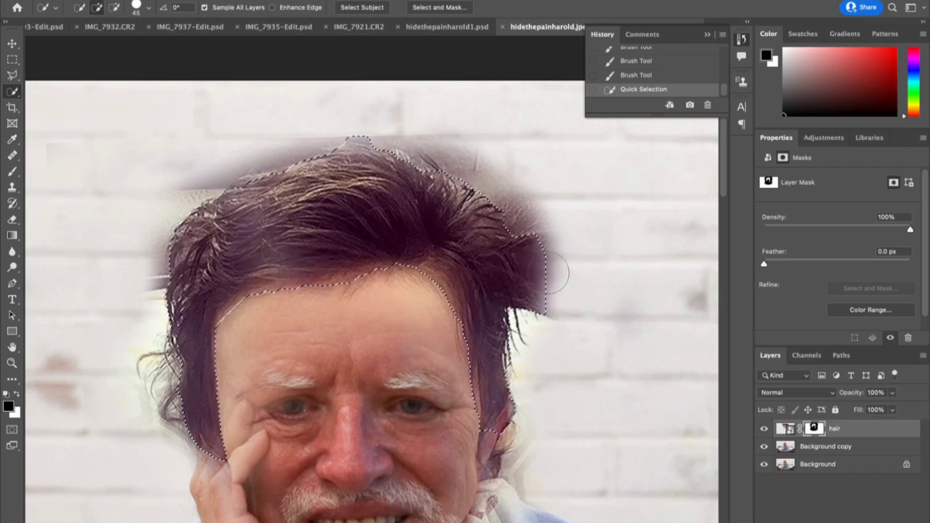
{"action": "key", "text": "alt"}
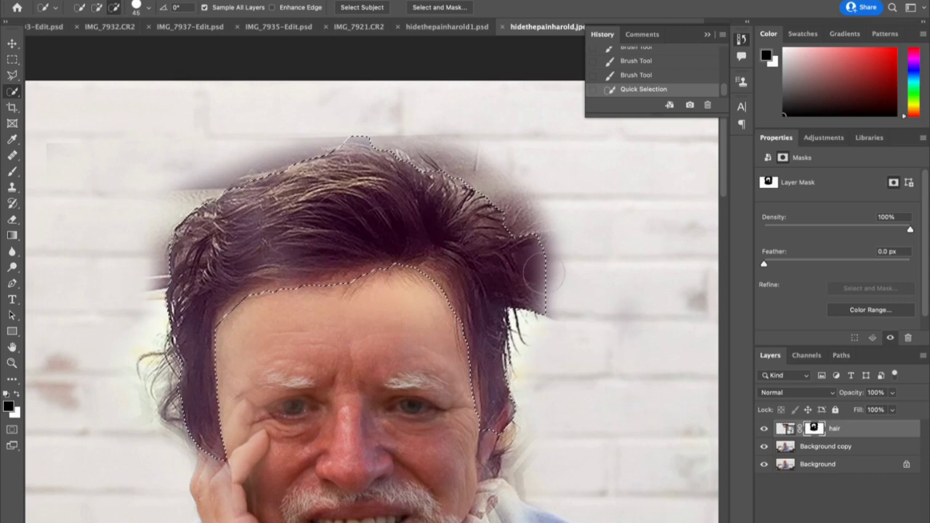
{"action": "key", "text": "alt"}
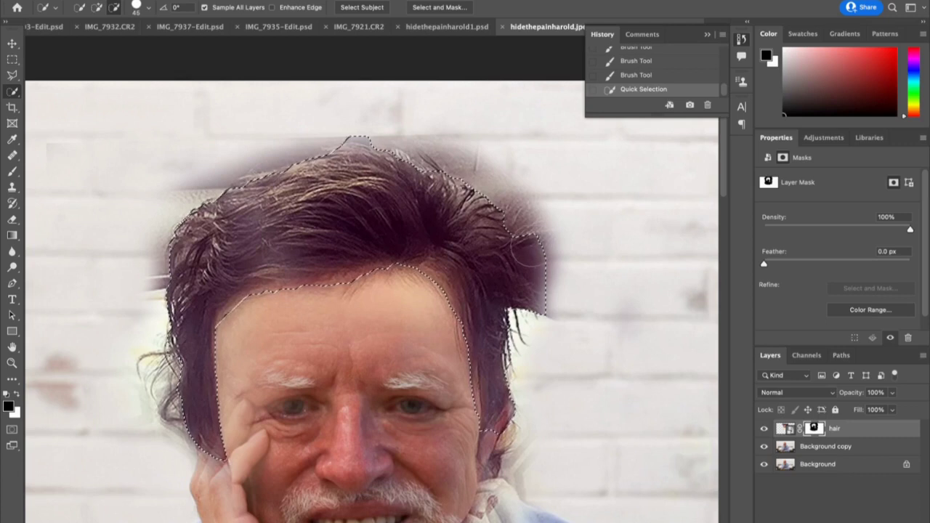
{"action": "left_click_drag", "start_coordinate": [534, 296], "coordinate": [538, 294]}
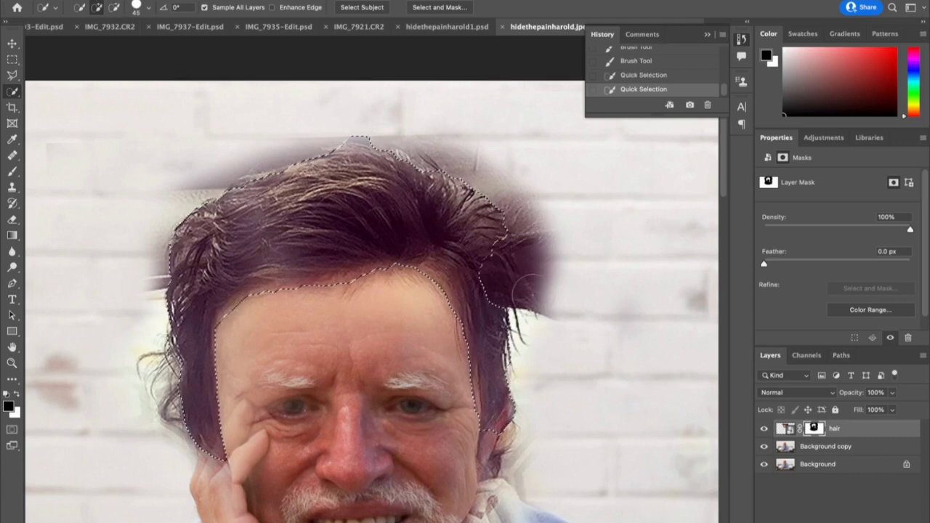
Step: Add the hair edge above the ear on the image's right back to the selection with a 20 px Quick Selection brush
{"action": "key", "text": "bracketleft"}
{"action": "key", "text": "bracketleft"}
{"action": "key", "text": "bracketleft"}
{"action": "key", "text": "bracketleft"}
{"action": "key", "text": "bracketleft"}
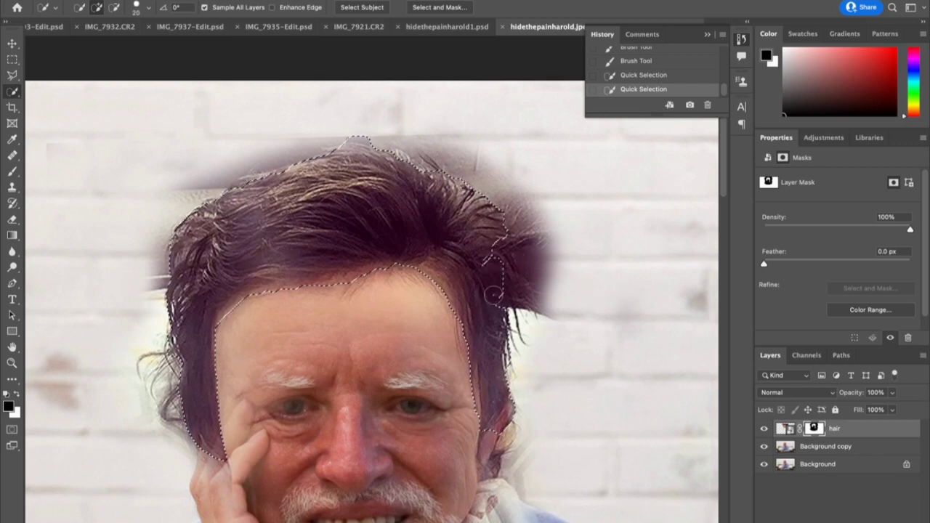
{"action": "left_click", "coordinate": [496, 239]}
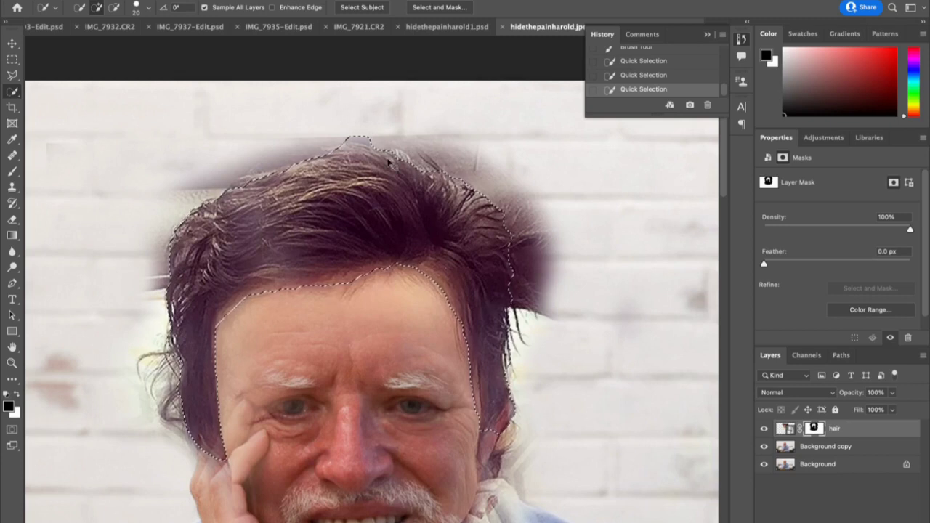
Step: Trim the background bump from the selection at the crown of the hair, reducing the Quick Selection brush to 8 px
{"action": "scroll", "coordinate": [389, 162], "scroll_direction": "up", "scroll_amount": 5}
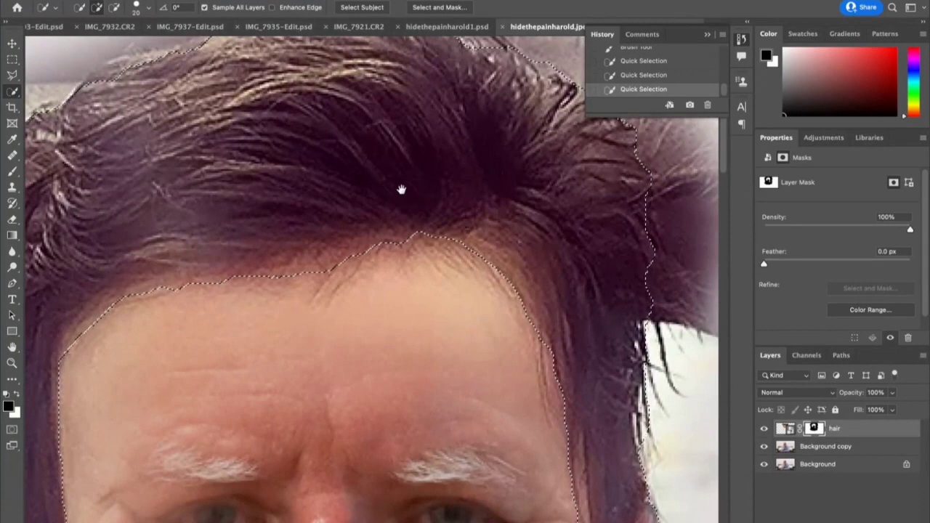
{"action": "left_click_drag", "start_coordinate": [401, 190], "coordinate": [405, 399]}
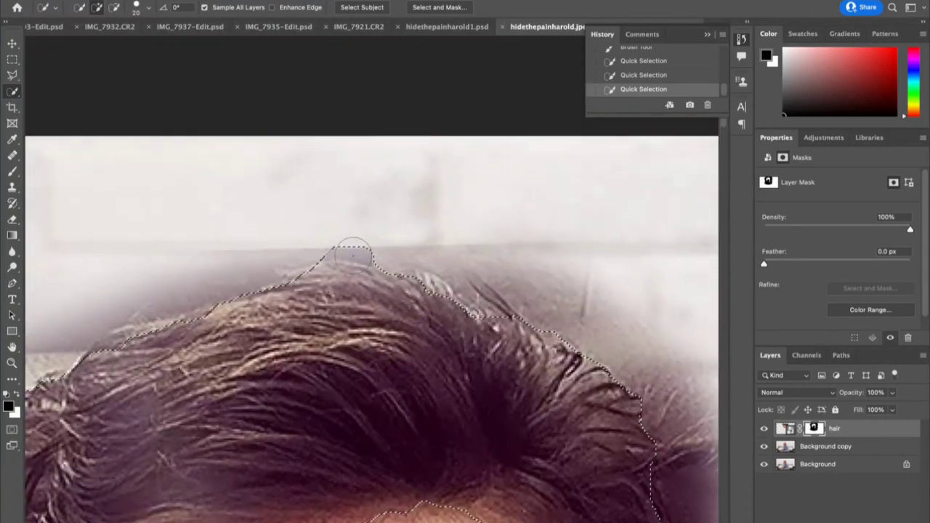
{"action": "key", "text": "alt"}
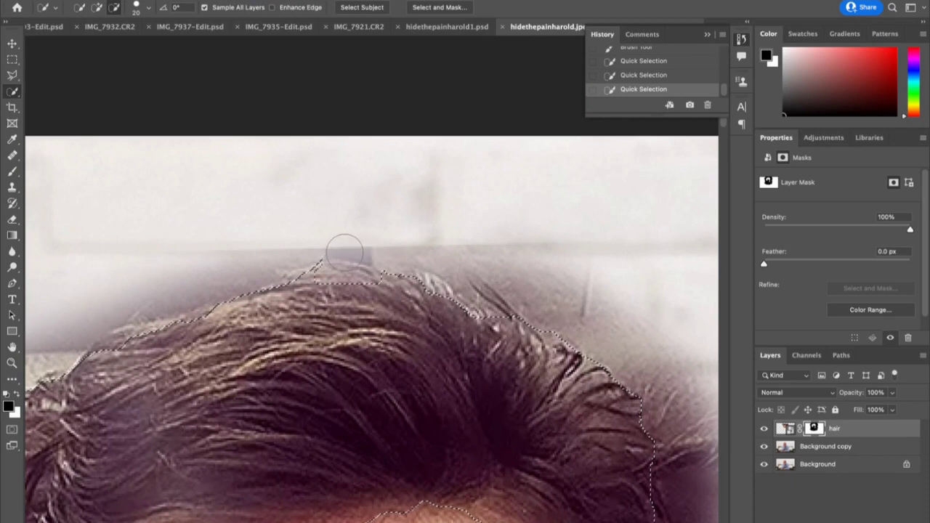
{"action": "left_click", "coordinate": [320, 257], "text": "alt"}
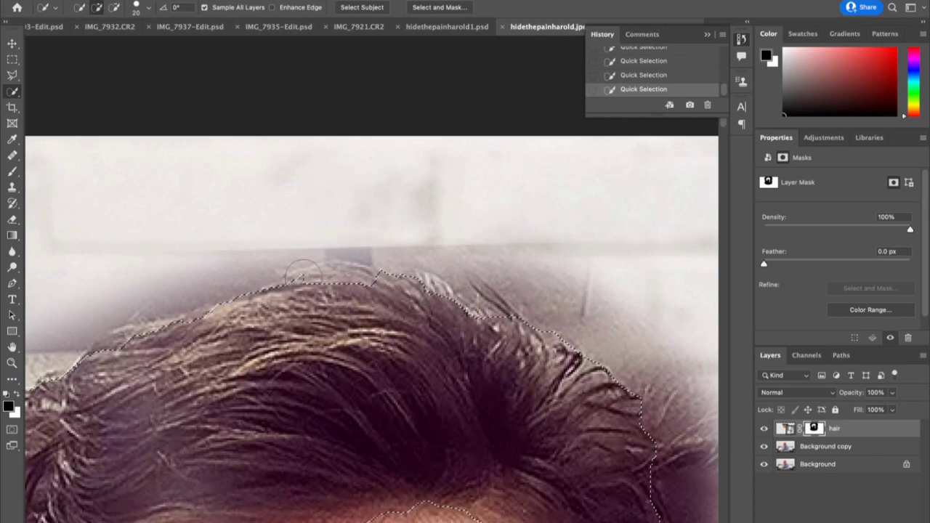
{"action": "key", "text": "bracketleft"}
{"action": "key", "text": "bracketleft"}
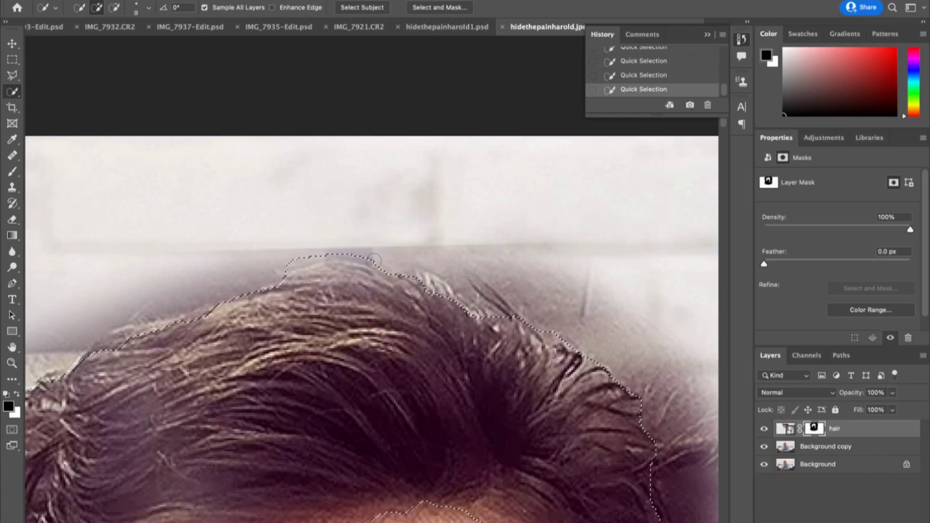
{"action": "key", "text": "alt"}
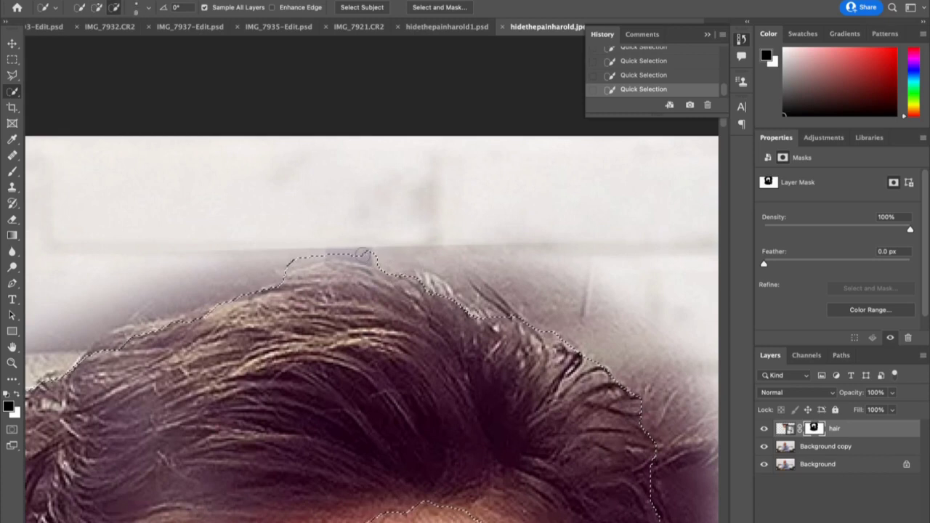
{"action": "left_click", "coordinate": [283, 269], "text": "alt"}
Step: Check the selection outline along both sides of the hair and open it in Select and Mask
{"action": "left_click_drag", "start_coordinate": [649, 433], "coordinate": [530, 337]}
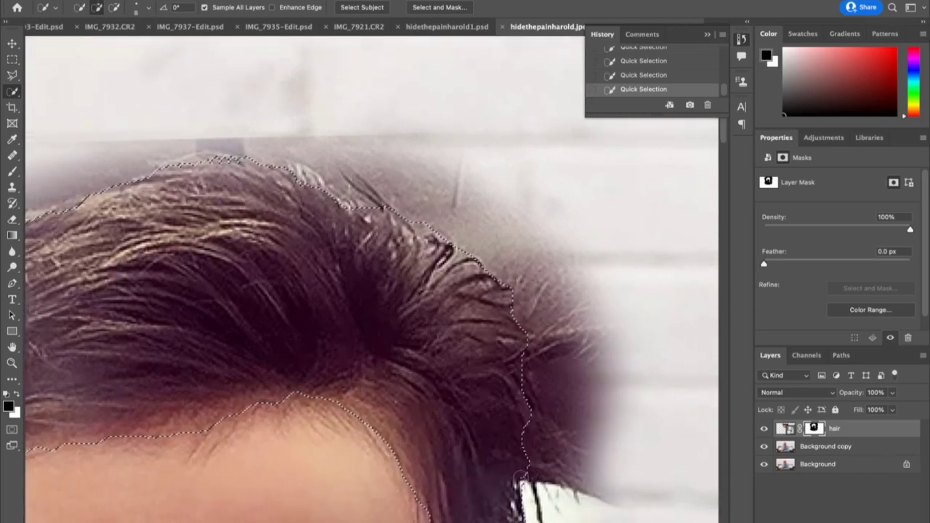
{"action": "mouse_move", "coordinate": [508, 479]}
{"action": "left_mouse_down"}
{"action": "mouse_move", "coordinate": [528, 318]}
{"action": "mouse_move", "coordinate": [513, 302]}
{"action": "left_mouse_up"}
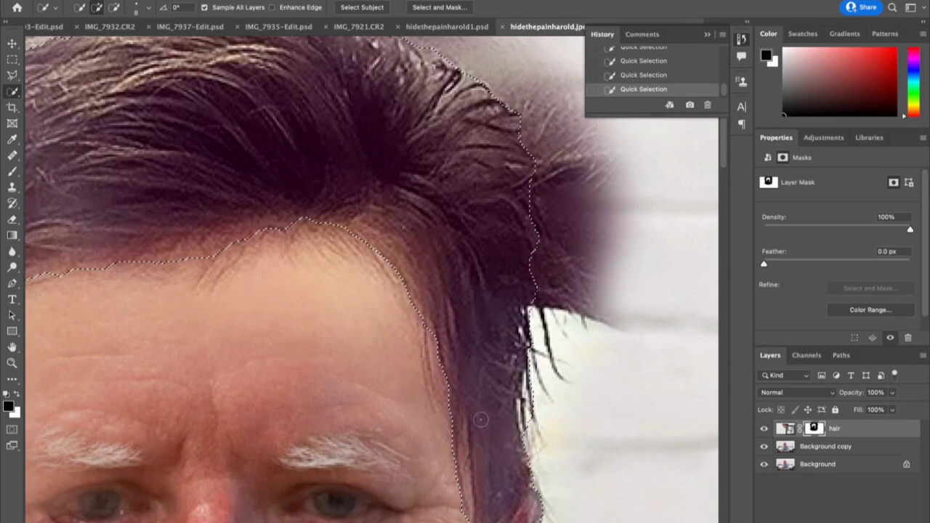
{"action": "mouse_move", "coordinate": [473, 421]}
{"action": "left_mouse_down"}
{"action": "mouse_move", "coordinate": [571, 346]}
{"action": "mouse_move", "coordinate": [736, 390]}
{"action": "left_mouse_up"}
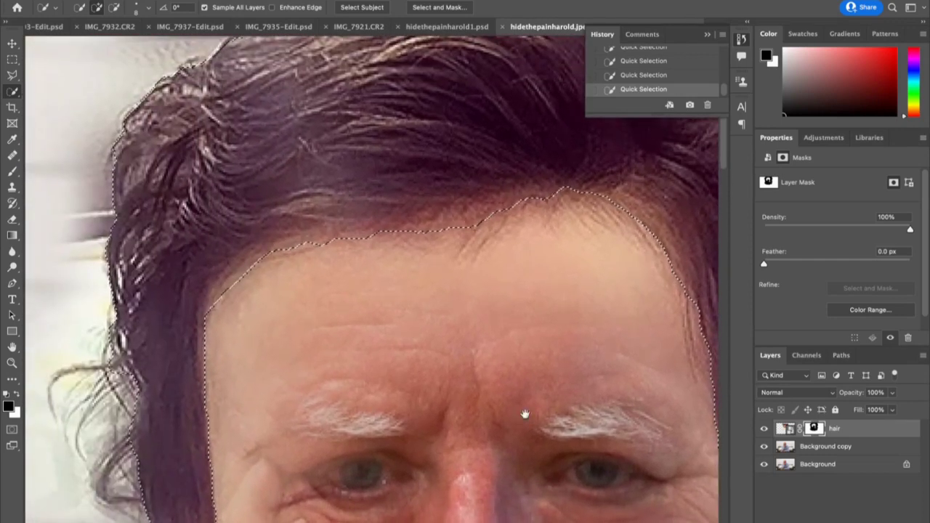
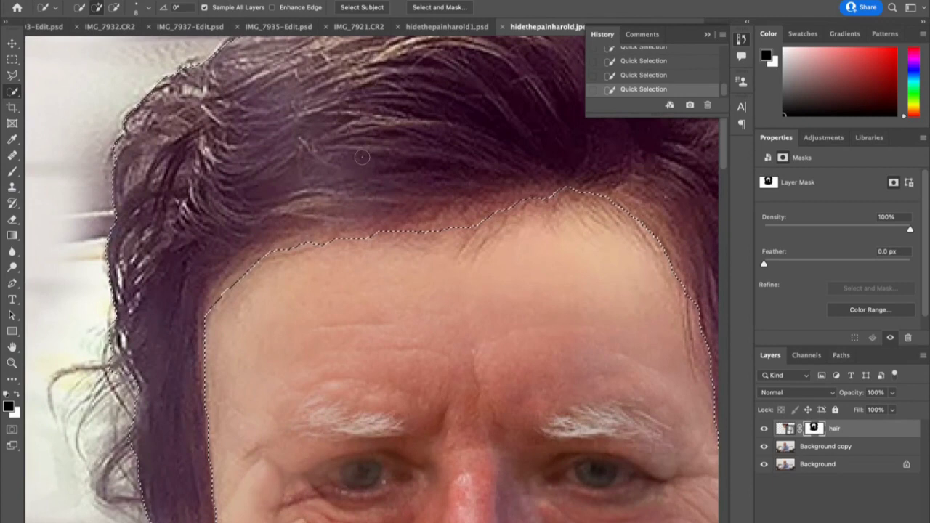
{"action": "scroll", "coordinate": [362, 156], "scroll_direction": "down", "scroll_amount": 4}
{"action": "scroll", "coordinate": [362, 156], "scroll_direction": "down", "scroll_amount": 1}
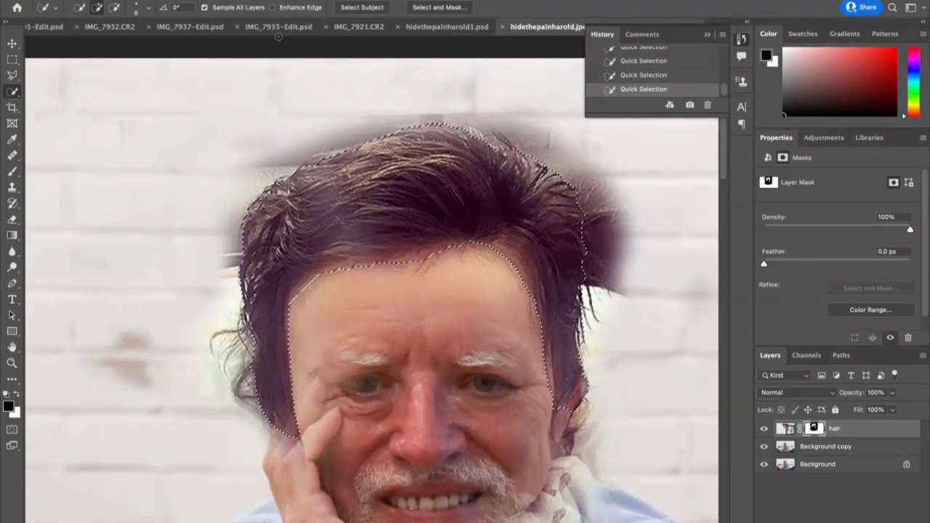
{"action": "left_click", "coordinate": [250, 0]}
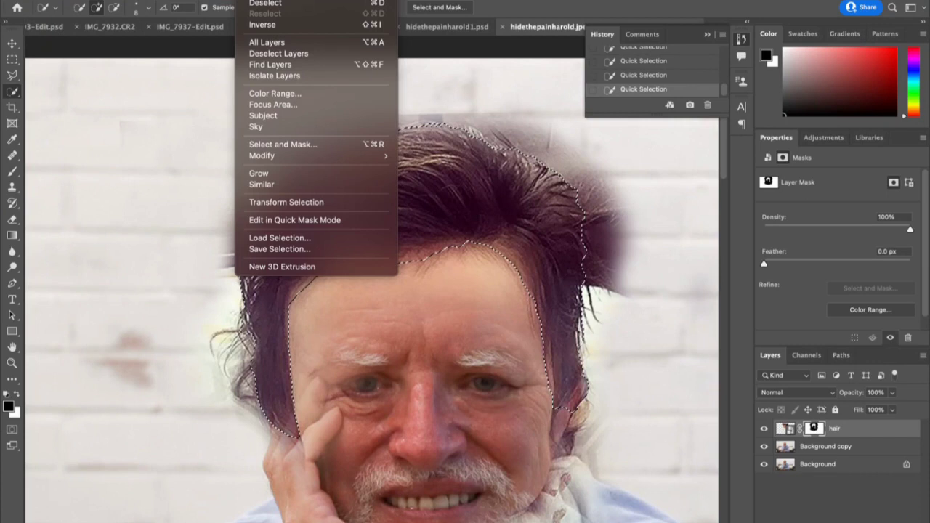
{"action": "left_click", "coordinate": [312, 144]}
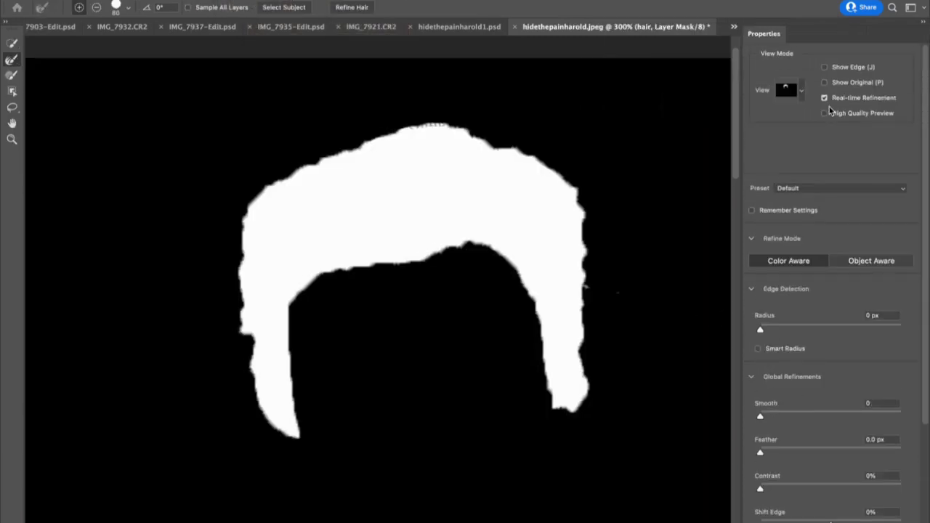
Step: Preview the hair selection in the Onion Skin and Marching Ants views, and return to Black & White
{"action": "left_click", "coordinate": [803, 91]}
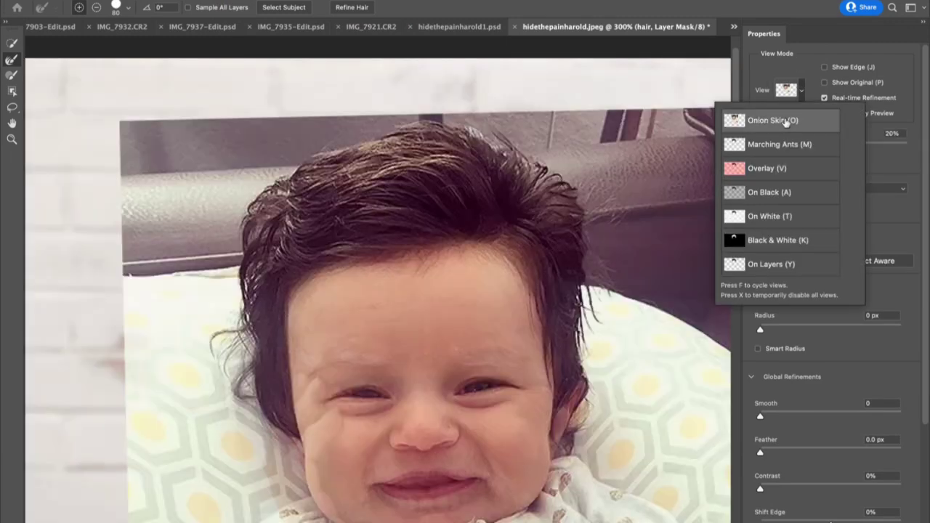
{"action": "left_click", "coordinate": [805, 89]}
{"action": "left_click", "coordinate": [803, 90]}
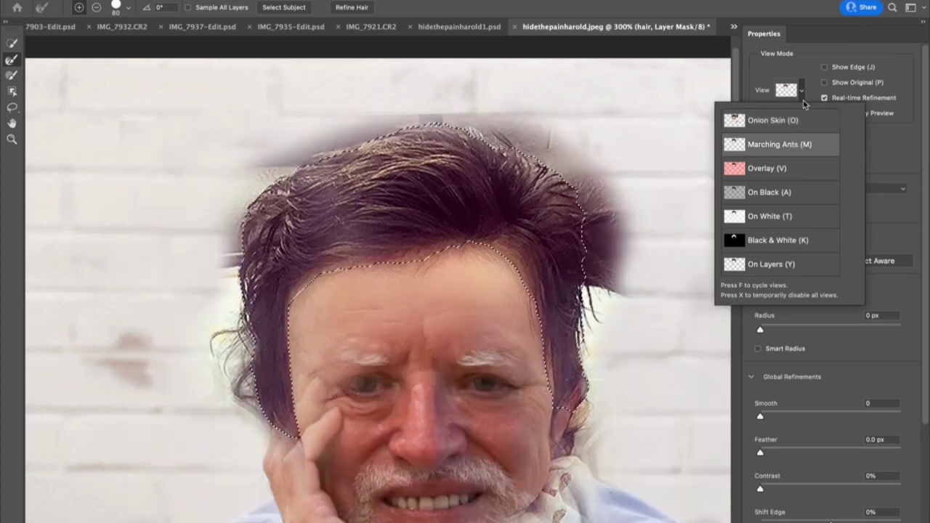
{"action": "left_click", "coordinate": [803, 92]}
{"action": "left_click", "coordinate": [803, 92]}
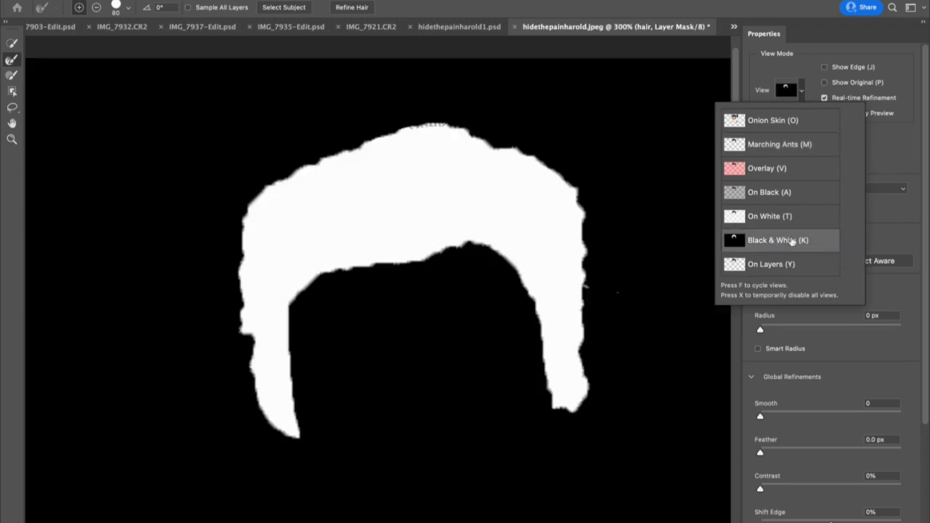
{"action": "left_click", "coordinate": [886, 231]}
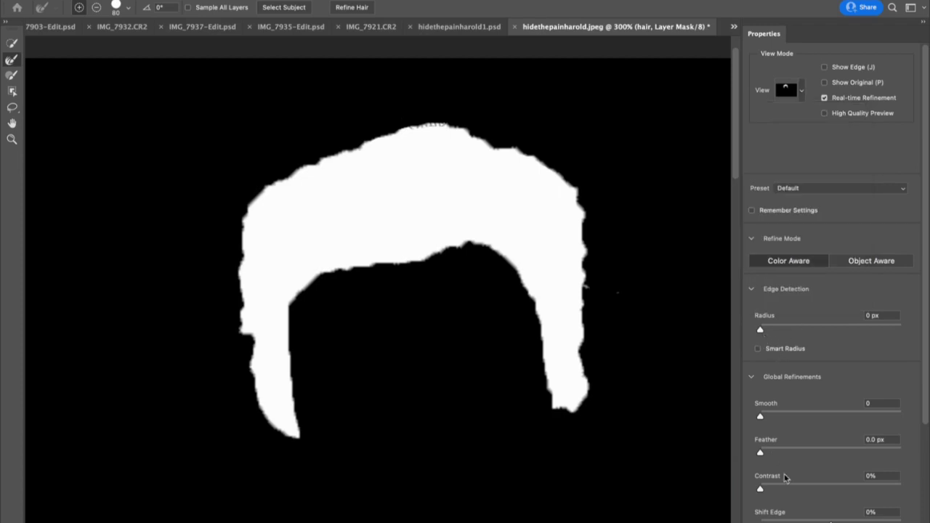
Step: Set the edge detection radius to 1 px and the feather to 0.8 px for the hair selection
{"action": "scroll", "coordinate": [787, 478], "scroll_direction": "down", "scroll_amount": 3}
{"action": "scroll", "coordinate": [786, 477], "scroll_direction": "up", "scroll_amount": 3}
{"action": "left_click_drag", "start_coordinate": [762, 332], "coordinate": [767, 334]}
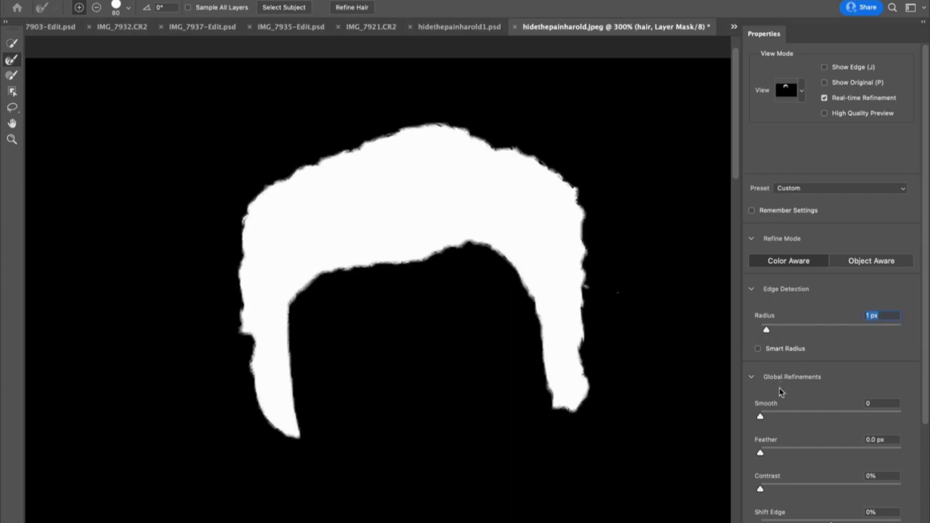
{"action": "scroll", "coordinate": [779, 392], "scroll_direction": "down", "scroll_amount": 1}
{"action": "left_click_drag", "start_coordinate": [760, 418], "coordinate": [765, 417]}
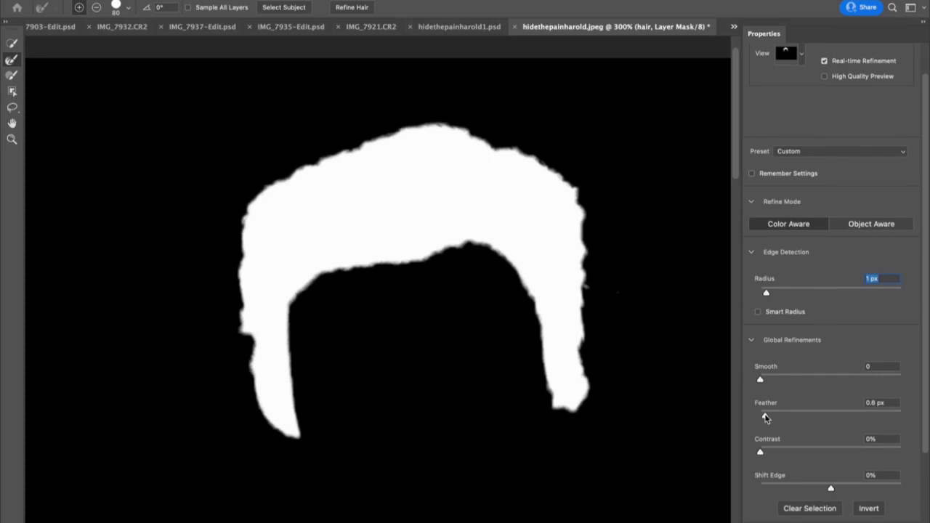
{"action": "left_click", "coordinate": [766, 417]}
{"action": "scroll", "coordinate": [776, 451], "scroll_direction": "down", "scroll_amount": 3}
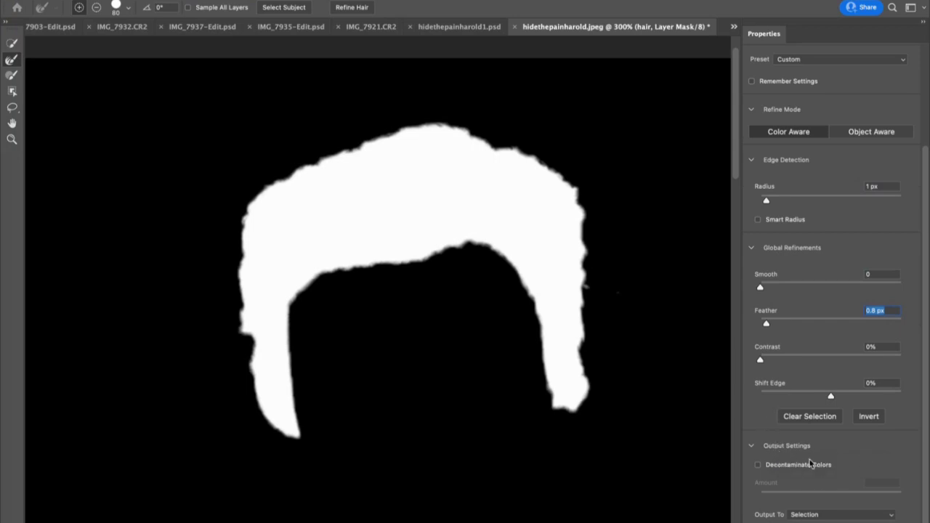
Step: Keep the output set to Selection and apply the Select and Mask refinement
{"action": "left_click", "coordinate": [891, 515]}
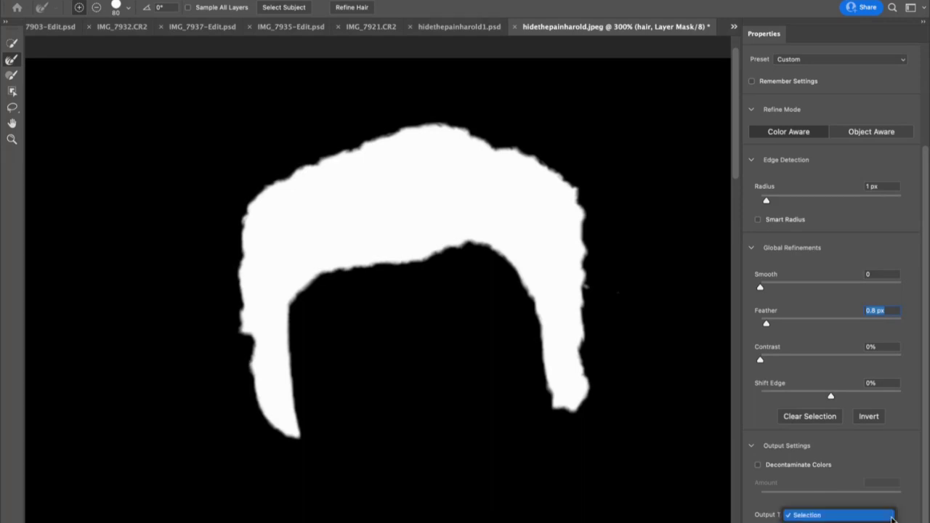
{"action": "left_click", "coordinate": [892, 518]}
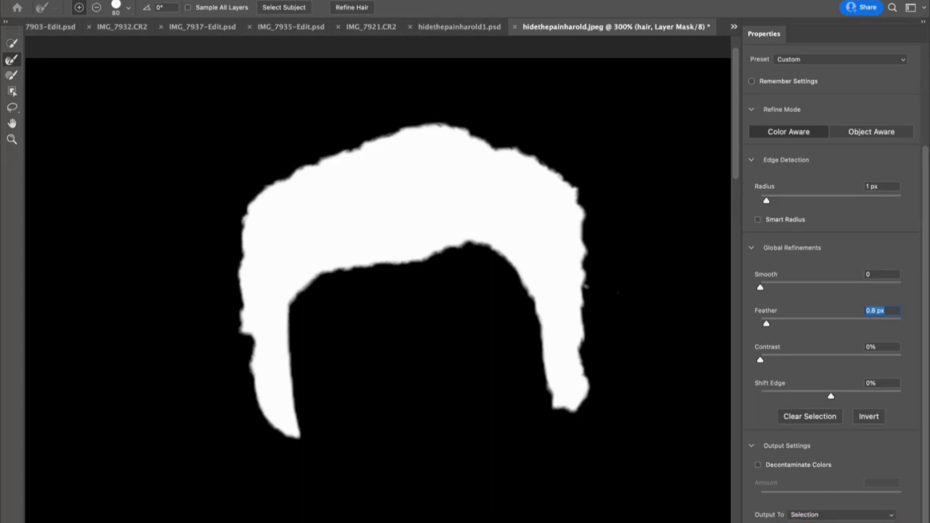
{"action": "key", "text": "Return"}
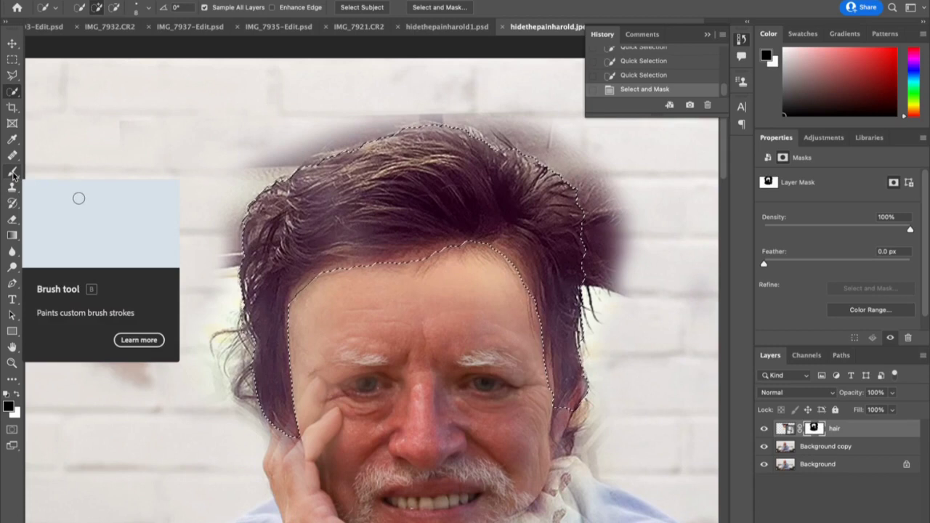
Step: Try painting black on the hair mask inside the selection with the 90 px Brush tool, and undo the stroke
{"action": "left_click", "coordinate": [12, 172]}
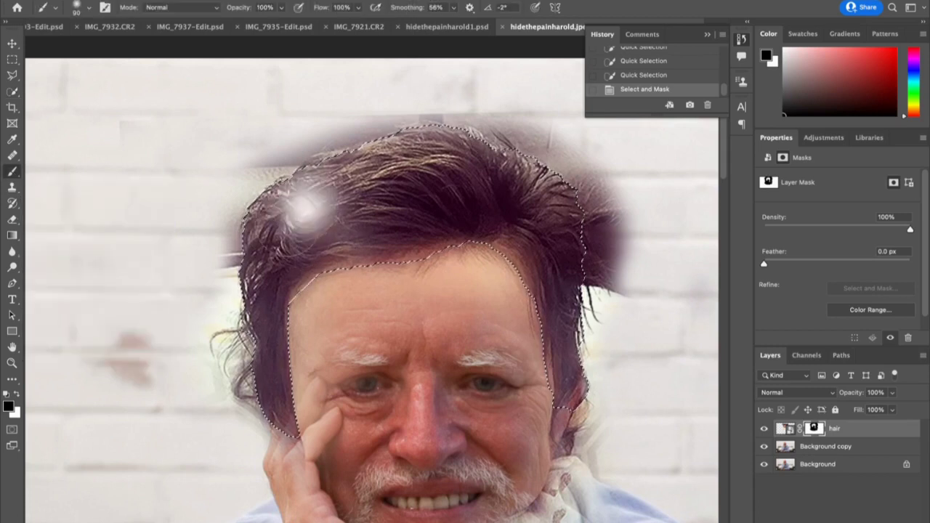
{"action": "left_click_drag", "start_coordinate": [284, 225], "coordinate": [282, 236]}
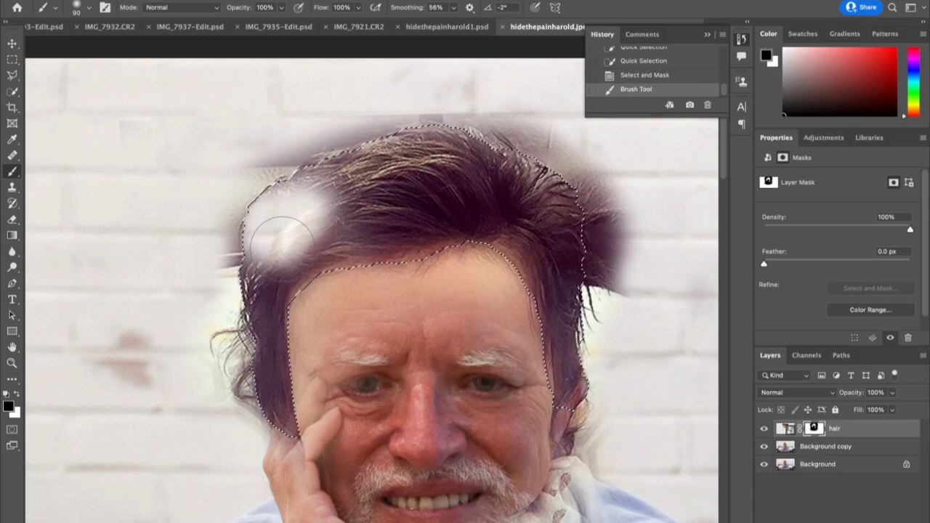
{"action": "key", "text": "ctrl+z"}
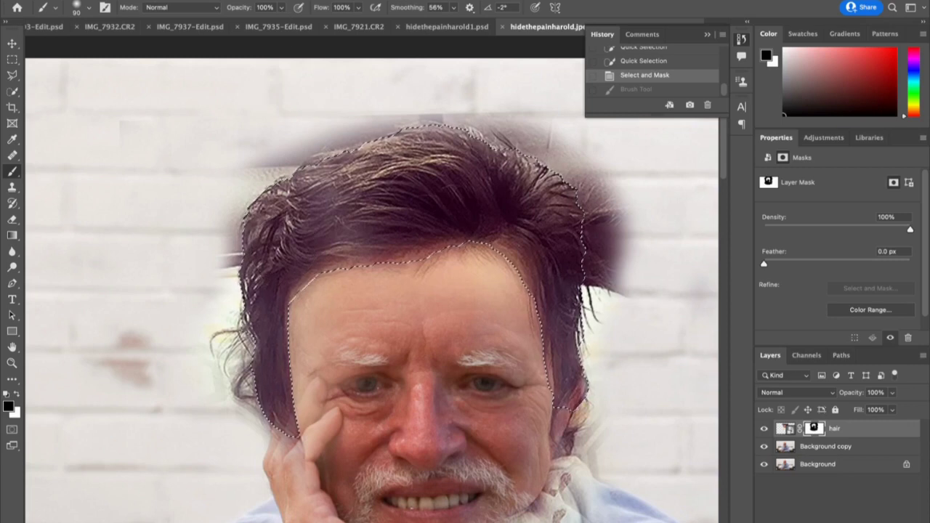
Step: Invert the hair selection and paint black on the hair mask around the outer edge of the hair to hide the leftover background
{"action": "left_click", "coordinate": [254, 1]}
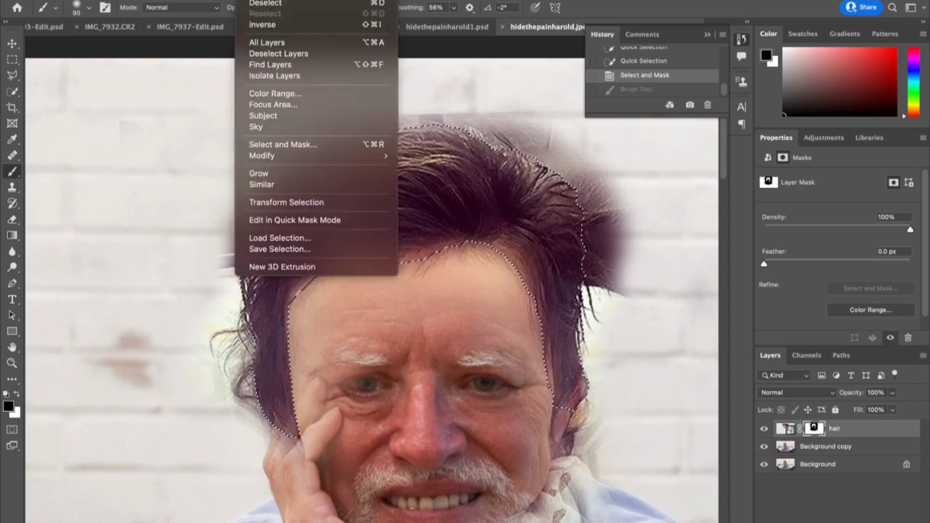
{"action": "left_click", "coordinate": [262, 24]}
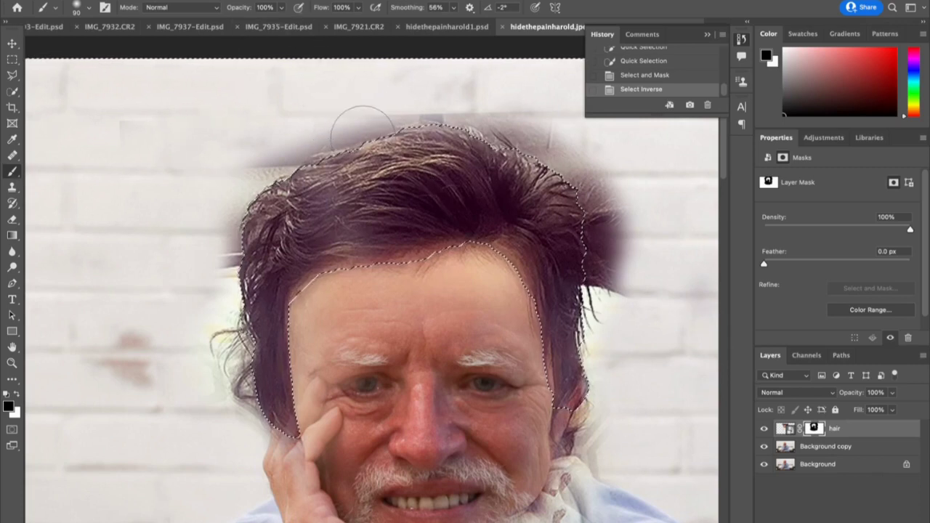
{"action": "mouse_move", "coordinate": [294, 149]}
{"action": "left_mouse_down"}
{"action": "mouse_move", "coordinate": [226, 210]}
{"action": "mouse_move", "coordinate": [243, 202]}
{"action": "mouse_move", "coordinate": [216, 313]}
{"action": "mouse_move", "coordinate": [214, 300]}
{"action": "mouse_move", "coordinate": [220, 383]}
{"action": "left_mouse_up"}
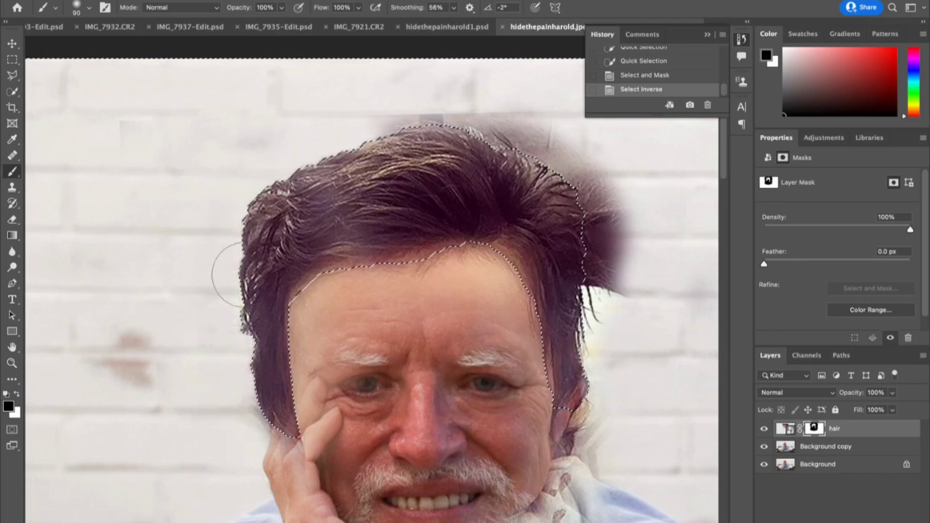
{"action": "mouse_move", "coordinate": [484, 116]}
{"action": "left_mouse_down"}
{"action": "mouse_move", "coordinate": [584, 136]}
{"action": "mouse_move", "coordinate": [578, 160]}
{"action": "mouse_move", "coordinate": [568, 160]}
{"action": "mouse_move", "coordinate": [629, 216]}
{"action": "mouse_move", "coordinate": [599, 336]}
{"action": "mouse_move", "coordinate": [620, 298]}
{"action": "mouse_move", "coordinate": [594, 370]}
{"action": "mouse_move", "coordinate": [598, 327]}
{"action": "mouse_move", "coordinate": [601, 376]}
{"action": "left_mouse_up"}
{"action": "mouse_move", "coordinate": [596, 420]}
{"action": "left_mouse_down"}
{"action": "mouse_move", "coordinate": [557, 500]}
{"action": "mouse_move", "coordinate": [590, 326]}
{"action": "left_mouse_up"}
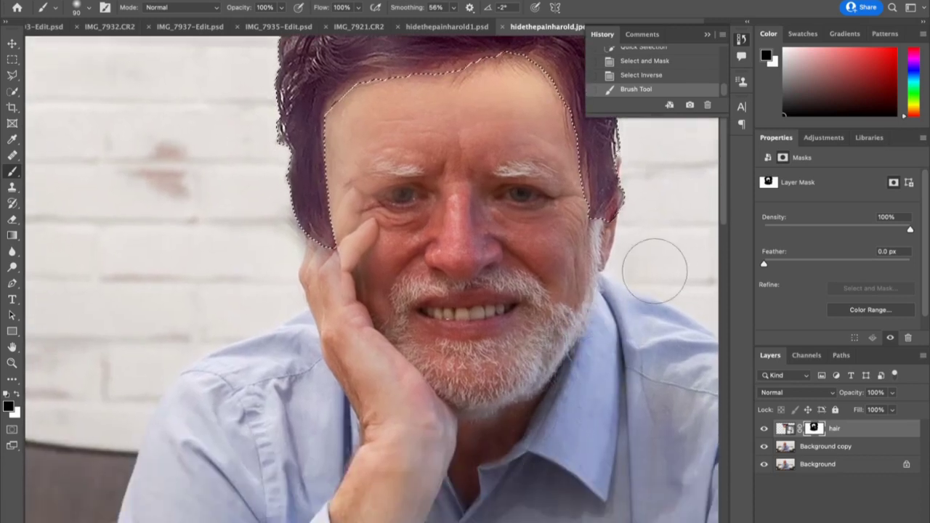
Step: Paint black on the hair mask over the remaining background patches beside the shoulder and the ear
{"action": "left_click_drag", "start_coordinate": [657, 393], "coordinate": [694, 401]}
{"action": "left_click_drag", "start_coordinate": [519, 420], "coordinate": [266, 475]}
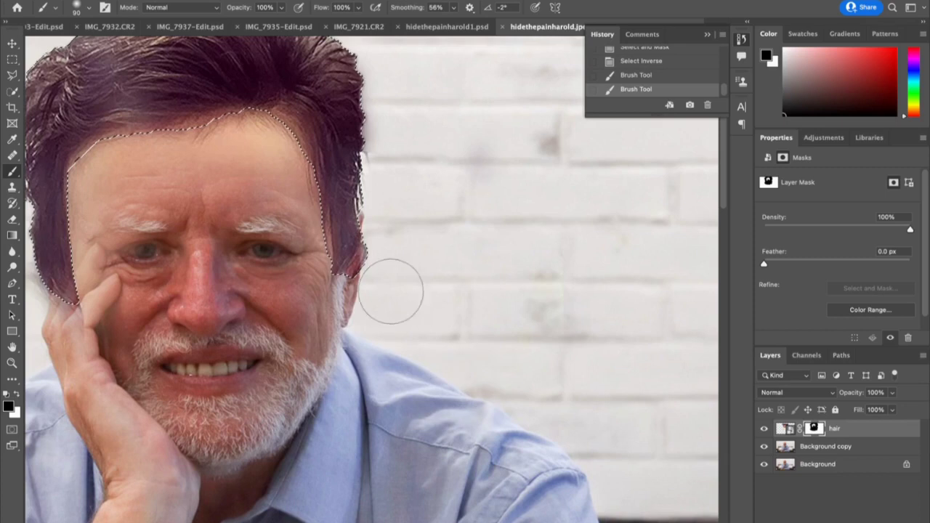
{"action": "left_click_drag", "start_coordinate": [382, 166], "coordinate": [374, 187]}
{"action": "mouse_move", "coordinate": [359, 312]}
{"action": "left_mouse_down"}
{"action": "mouse_move", "coordinate": [500, 322]}
{"action": "mouse_move", "coordinate": [517, 339]}
{"action": "left_mouse_up"}
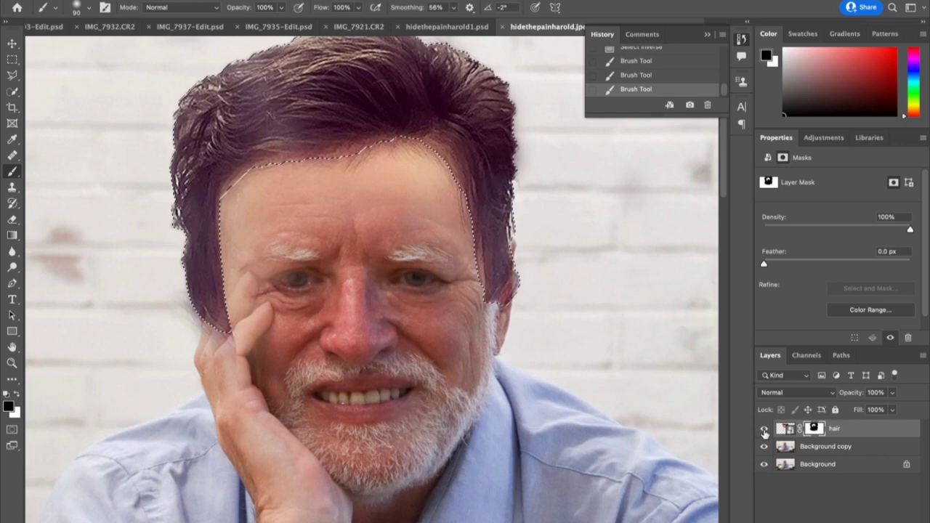
Step: Toggle the hair layer's visibility to compare the portrait with and without the dark hair
{"action": "left_click", "coordinate": [764, 430]}
{"action": "left_click", "coordinate": [763, 430]}
{"action": "left_click", "coordinate": [763, 430]}
{"action": "left_click", "coordinate": [764, 429]}
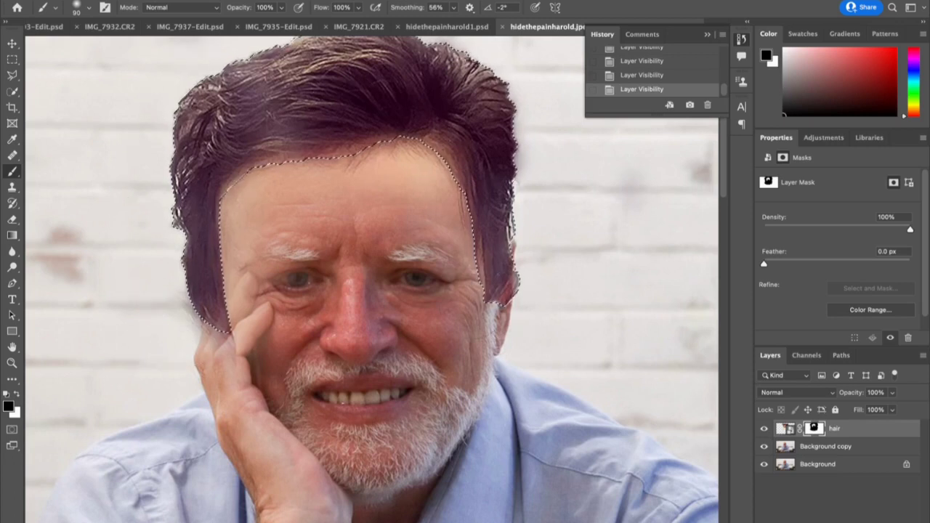
Step: Deselect the selection and paint black on the hair mask over the forehead and fingers to reveal the original face
{"action": "key", "text": "ctrl+d"}
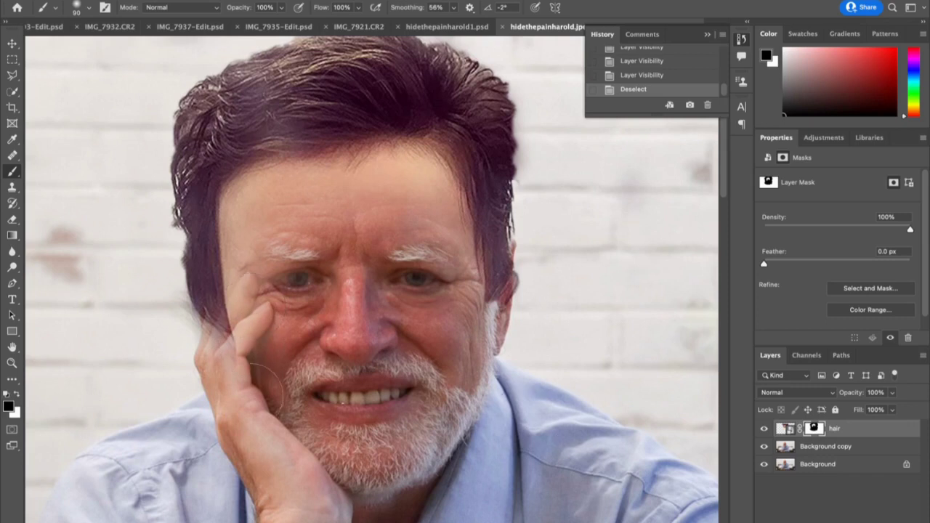
{"action": "mouse_move", "coordinate": [256, 283]}
{"action": "left_mouse_down"}
{"action": "mouse_move", "coordinate": [261, 310]}
{"action": "mouse_move", "coordinate": [248, 332]}
{"action": "mouse_move", "coordinate": [243, 265]}
{"action": "mouse_move", "coordinate": [263, 199]}
{"action": "mouse_move", "coordinate": [287, 188]}
{"action": "mouse_move", "coordinate": [390, 186]}
{"action": "mouse_move", "coordinate": [437, 201]}
{"action": "mouse_move", "coordinate": [440, 248]}
{"action": "mouse_move", "coordinate": [446, 243]}
{"action": "left_mouse_up"}
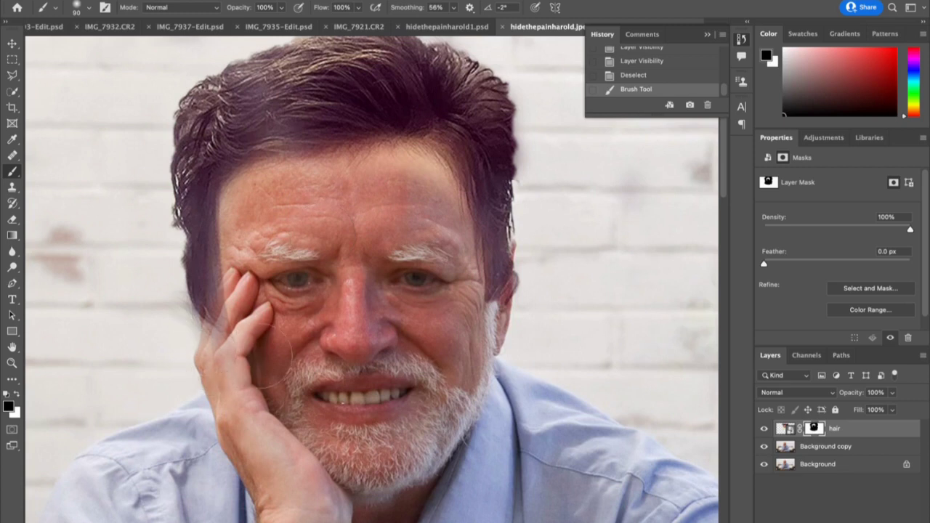
Step: Reduce the brush to 45 px and paint black on the hair mask where the hair covers the raised fingers
{"action": "key", "text": "super+plus"}
{"action": "key", "text": "super+plus"}
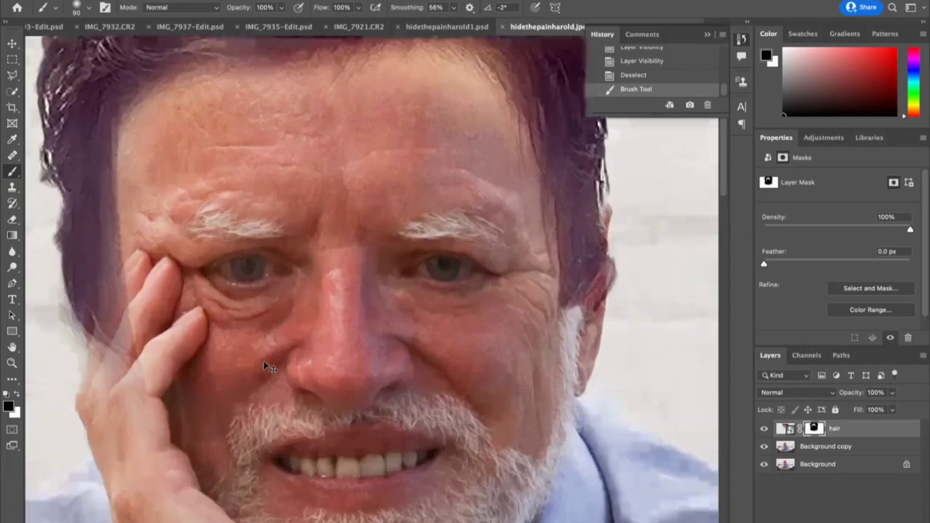
{"action": "key", "text": "space"}
{"action": "mouse_move", "coordinate": [226, 364]}
{"action": "left_mouse_down"}
{"action": "mouse_move", "coordinate": [332, 364]}
{"action": "mouse_move", "coordinate": [430, 325]}
{"action": "left_mouse_up"}
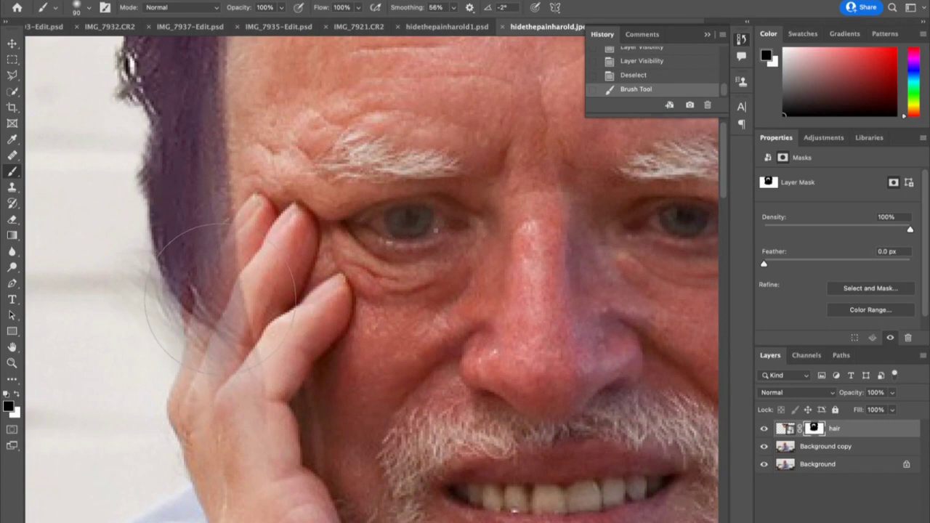
{"action": "key", "text": "["}
{"action": "key", "text": "["}
{"action": "key", "text": "["}
{"action": "key", "text": "["}
{"action": "key", "text": "["}
{"action": "mouse_move", "coordinate": [218, 289]}
{"action": "left_mouse_down"}
{"action": "mouse_move", "coordinate": [198, 298]}
{"action": "mouse_move", "coordinate": [231, 343]}
{"action": "mouse_move", "coordinate": [234, 380]}
{"action": "mouse_move", "coordinate": [203, 313]}
{"action": "mouse_move", "coordinate": [217, 246]}
{"action": "mouse_move", "coordinate": [234, 292]}
{"action": "left_mouse_up"}
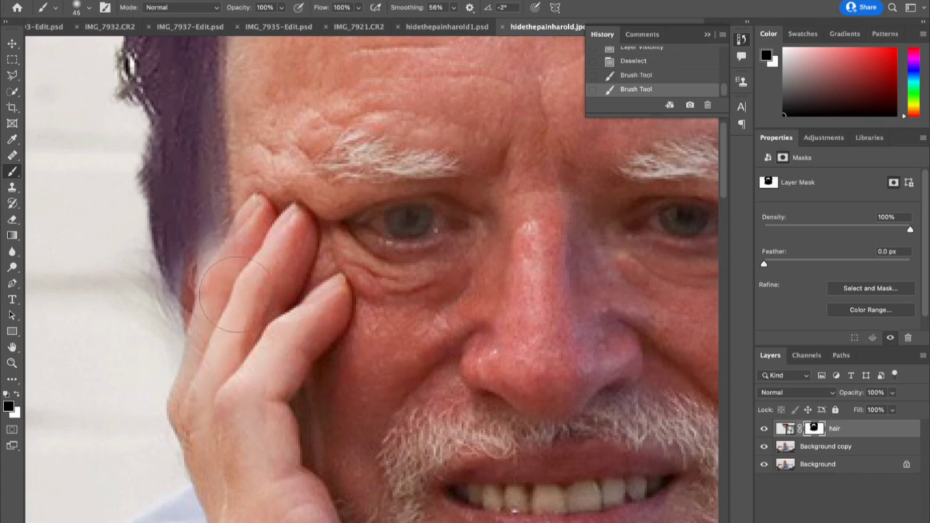
Step: Paint white at 70% brush opacity on the hair mask to bring back the lower hair strands over the fingers
{"action": "key", "text": "x"}
{"action": "left_click", "coordinate": [281, 8]}
{"action": "left_click_drag", "start_coordinate": [285, 21], "coordinate": [263, 22]}
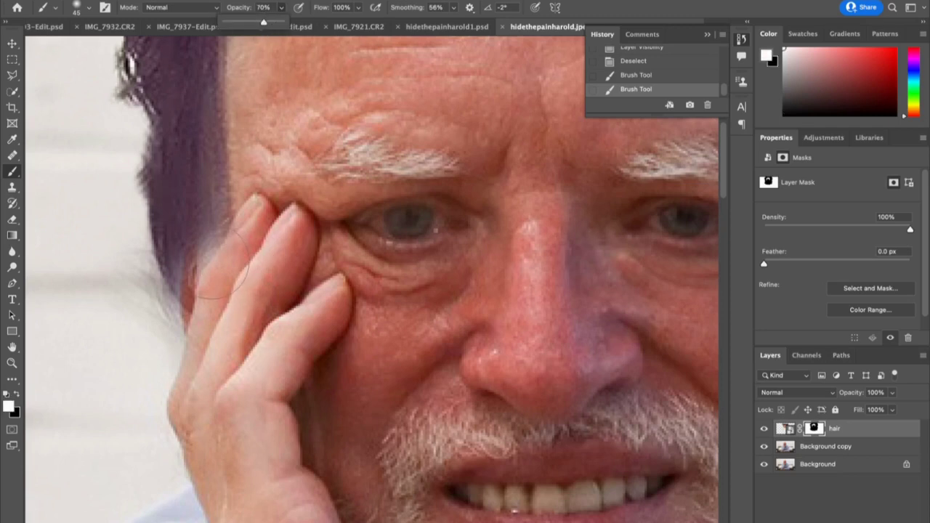
{"action": "mouse_move", "coordinate": [217, 262]}
{"action": "left_mouse_down"}
{"action": "mouse_move", "coordinate": [218, 326]}
{"action": "mouse_move", "coordinate": [231, 335]}
{"action": "mouse_move", "coordinate": [215, 335]}
{"action": "mouse_move", "coordinate": [244, 340]}
{"action": "mouse_move", "coordinate": [251, 397]}
{"action": "left_mouse_up"}
{"action": "left_click_drag", "start_coordinate": [225, 371], "coordinate": [197, 336]}
Step: Paint black on the hair mask over the back of the hand, and refine the fingertip edges with a 15 px brush
{"action": "key", "text": "x"}
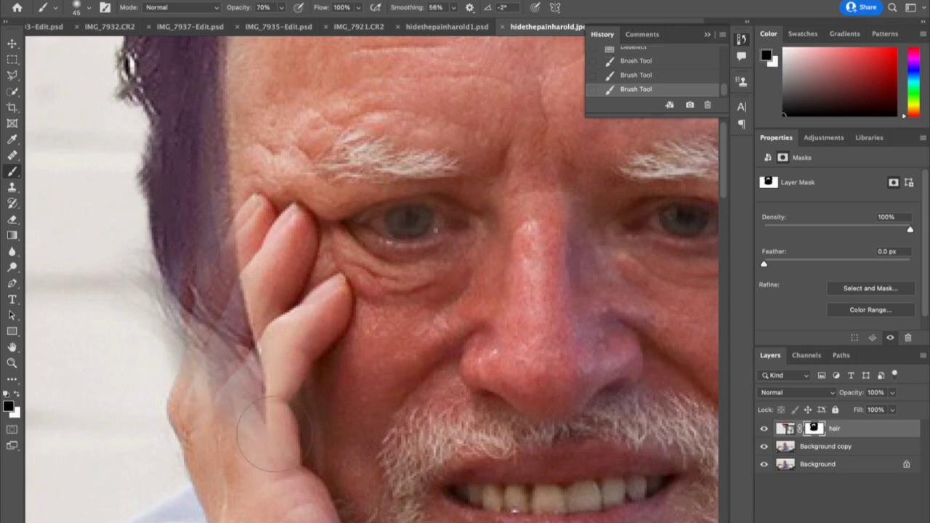
{"action": "mouse_move", "coordinate": [215, 405]}
{"action": "left_mouse_down"}
{"action": "mouse_move", "coordinate": [192, 381]}
{"action": "mouse_move", "coordinate": [245, 440]}
{"action": "mouse_move", "coordinate": [244, 425]}
{"action": "left_mouse_up"}
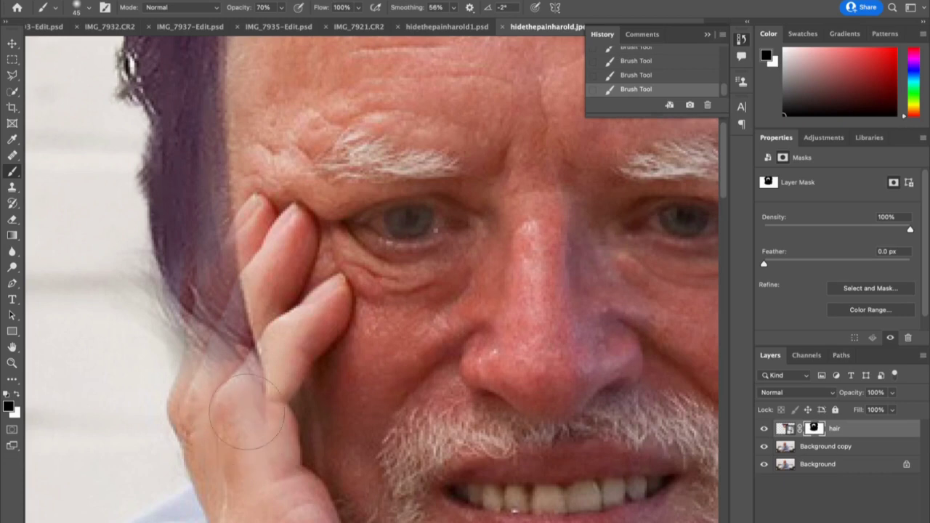
{"action": "left_click_drag", "start_coordinate": [313, 221], "coordinate": [340, 343]}
{"action": "key", "text": "bracketleft"}
{"action": "key", "text": "bracketleft"}
{"action": "key", "text": "bracketleft"}
{"action": "key", "text": "bracketleft"}
{"action": "key", "text": "bracketleft"}
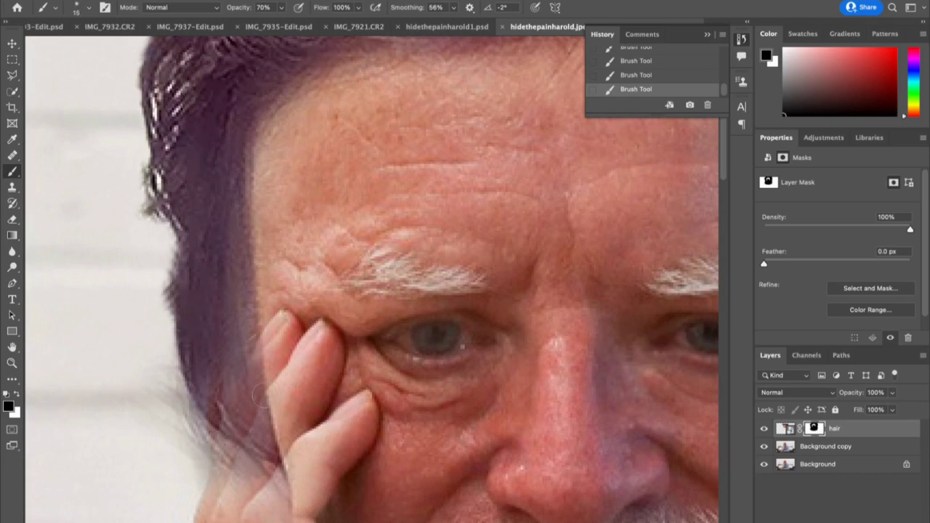
{"action": "mouse_move", "coordinate": [266, 338]}
{"action": "left_mouse_down"}
{"action": "mouse_move", "coordinate": [255, 367]}
{"action": "mouse_move", "coordinate": [273, 389]}
{"action": "mouse_move", "coordinate": [291, 444]}
{"action": "left_mouse_up"}
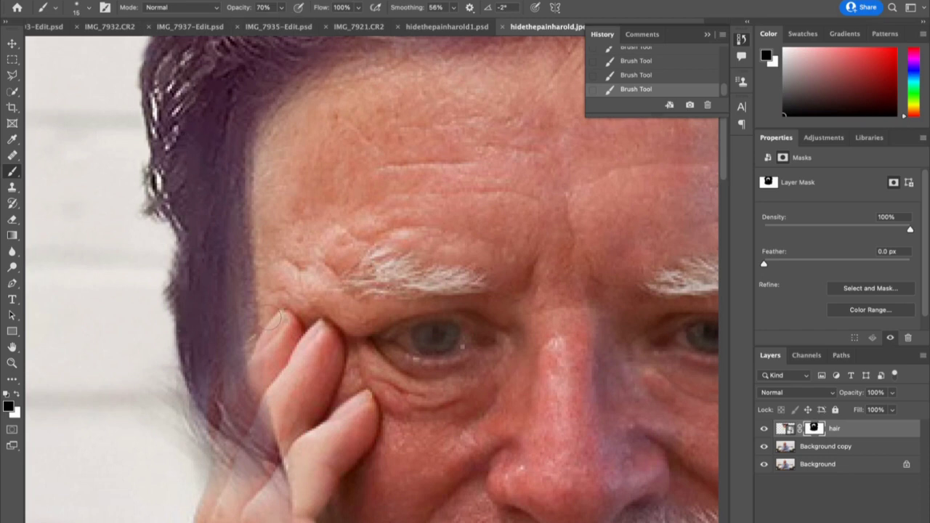
Step: Enlarge the brush to 45 px, try painting black along the hairline above the fingertips, and undo the stroke
{"action": "key", "text": "super+minus"}
{"action": "key", "text": "super+minus"}
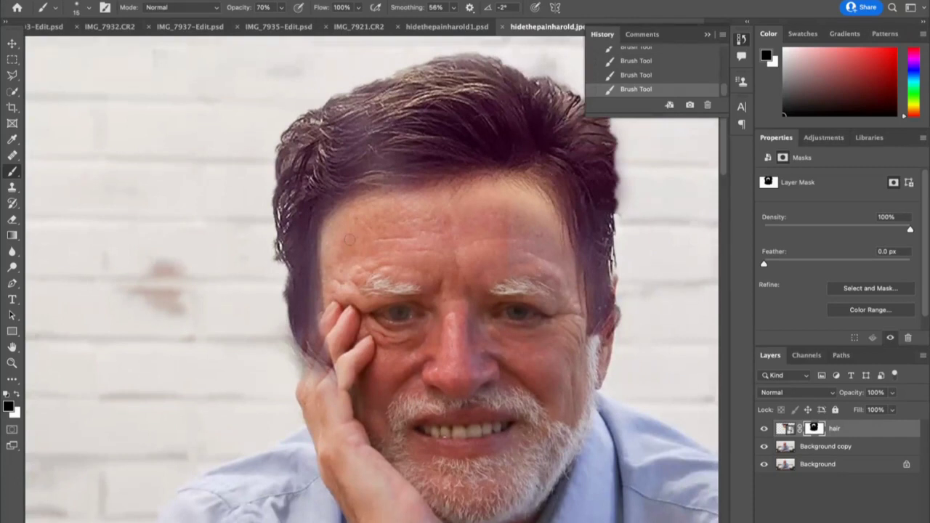
{"action": "key", "text": "bracketright"}
{"action": "key", "text": "bracketright"}
{"action": "key", "text": "bracketright"}
{"action": "key", "text": "bracketright"}
{"action": "key", "text": "bracketright"}
{"action": "key", "text": "bracketright"}
{"action": "left_click_drag", "start_coordinate": [330, 277], "coordinate": [329, 248]}
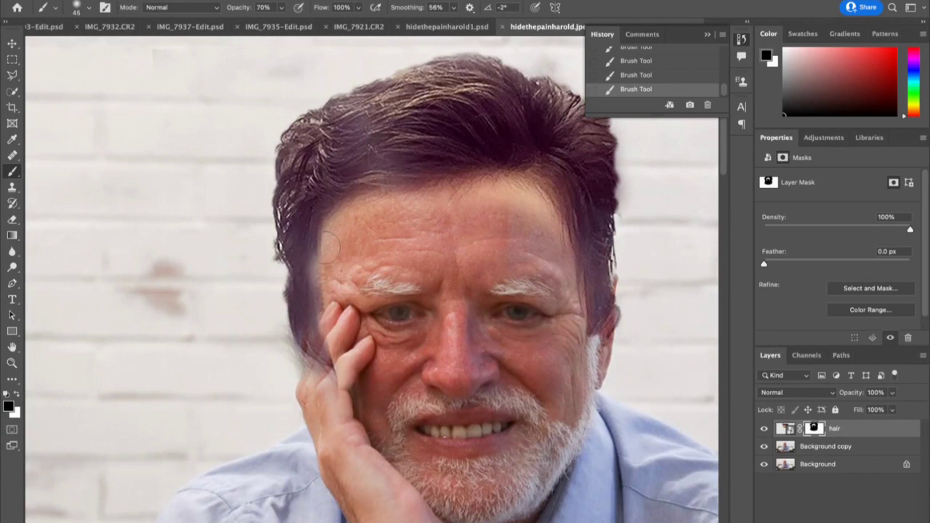
{"action": "key", "text": "ctrl+z"}
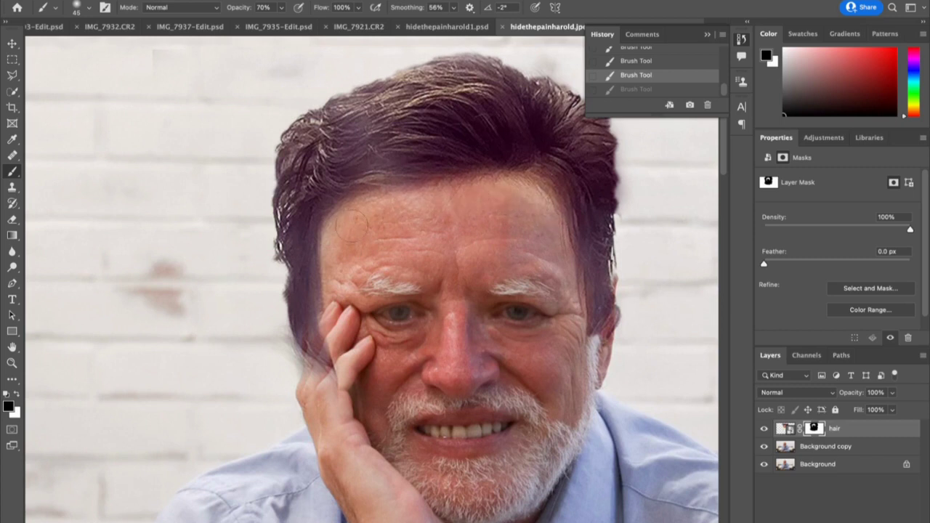
Step: Blend the hairline at the temple above the fingertips by painting black on the hair mask at 70% opacity
{"action": "mouse_move", "coordinate": [339, 272]}
{"action": "left_mouse_down"}
{"action": "mouse_move", "coordinate": [326, 266]}
{"action": "mouse_move", "coordinate": [336, 212]}
{"action": "mouse_move", "coordinate": [357, 215]}
{"action": "mouse_move", "coordinate": [327, 232]}
{"action": "mouse_move", "coordinate": [323, 287]}
{"action": "left_mouse_up"}
{"action": "key", "text": "x"}
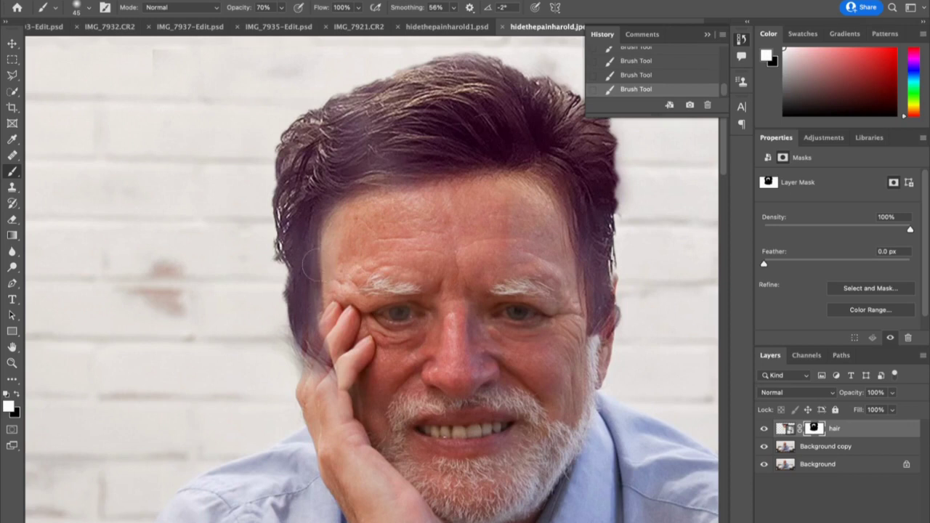
{"action": "key", "text": "x"}
{"action": "left_click_drag", "start_coordinate": [320, 225], "coordinate": [327, 282]}
{"action": "key", "text": "x"}
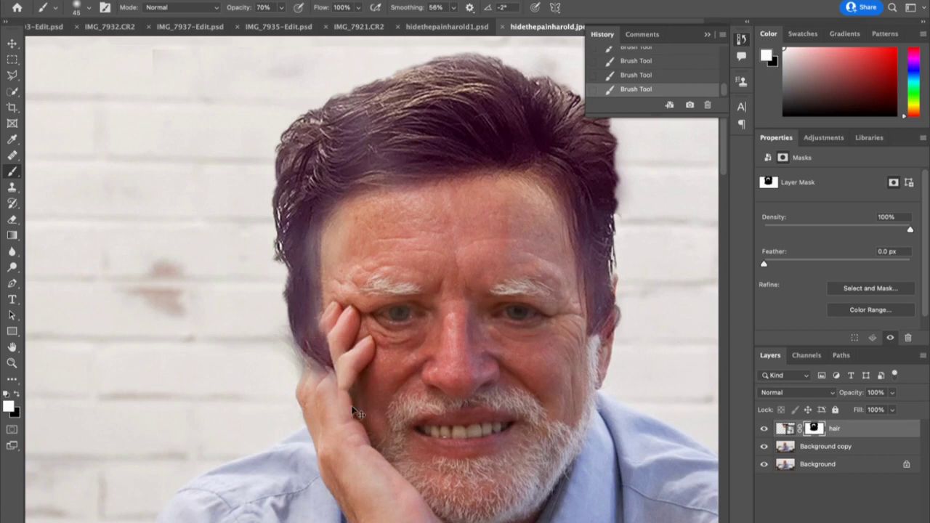
{"action": "key", "text": "super+minus"}
{"action": "key", "text": "super+minus"}
{"action": "key", "text": "super+minus"}
{"action": "key", "text": "super+minus"}
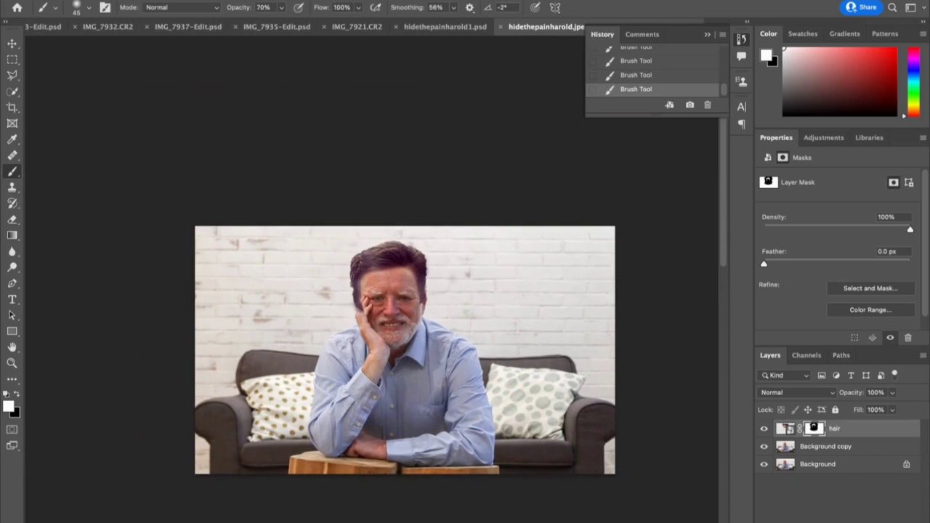